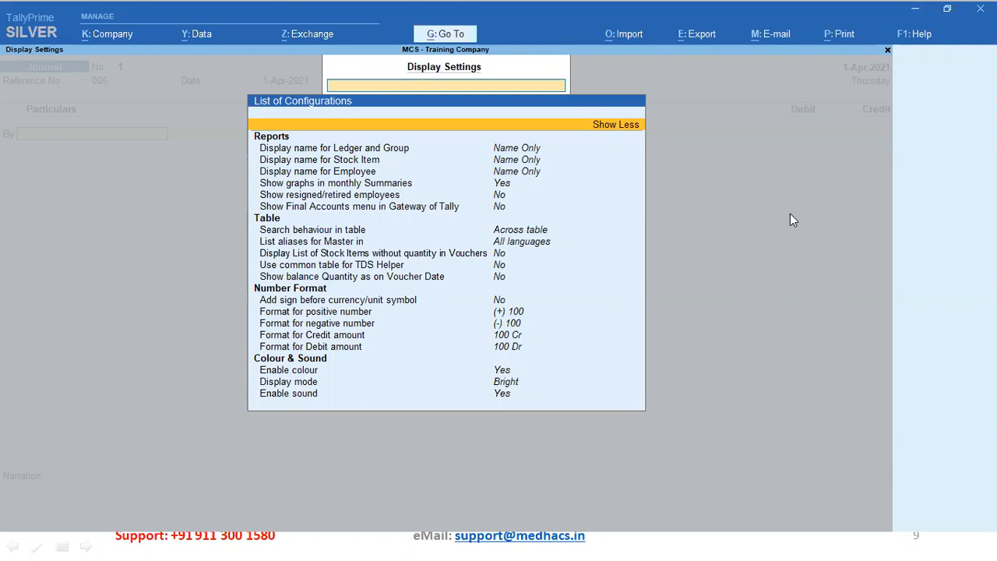
Browse the Display Settings options down to the number format settings, then close them
{"action": "key", "text": "Down"}
{"action": "key", "text": "Down"}
{"action": "key", "text": "Down"}
{"action": "key", "text": "Down"}
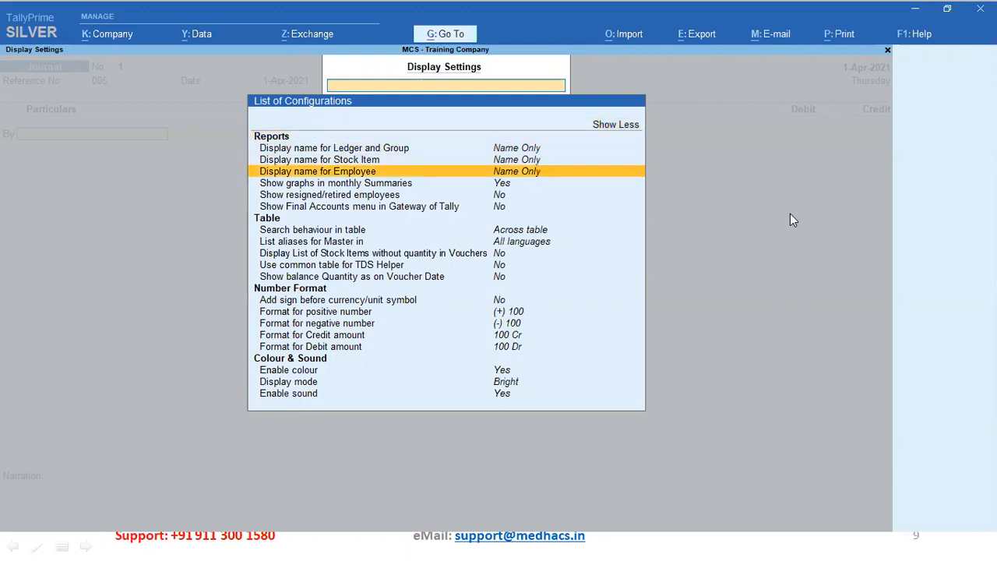
{"action": "key", "text": "Down"}
{"action": "key", "text": "Down"}
{"action": "key", "text": "Down"}
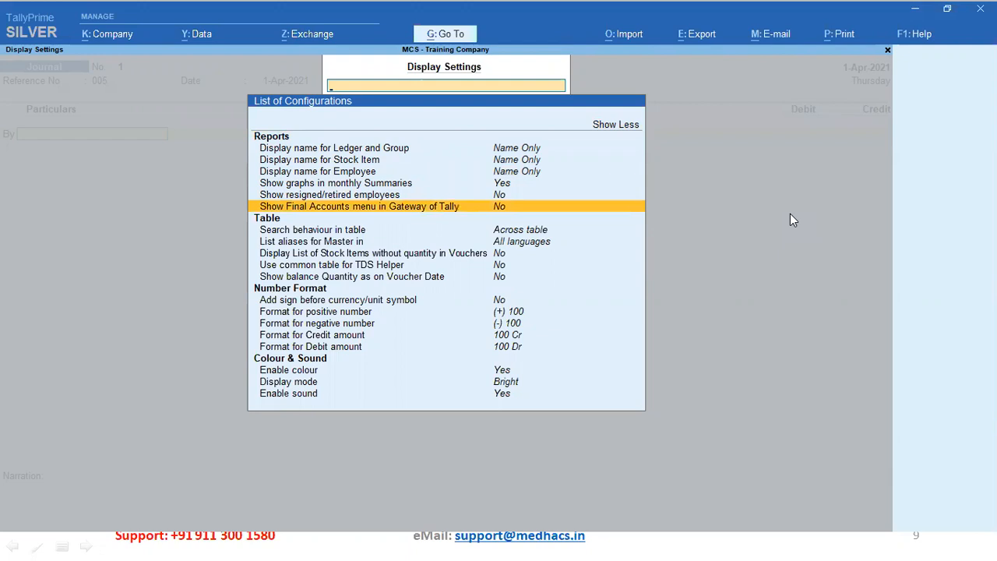
{"action": "key", "text": "Down"}
{"action": "key", "text": "Down"}
{"action": "key", "text": "Down"}
{"action": "key", "text": "Down"}
{"action": "key", "text": "Down"}
{"action": "key", "text": "Down"}
{"action": "key", "text": "Down"}
{"action": "key", "text": "Down"}
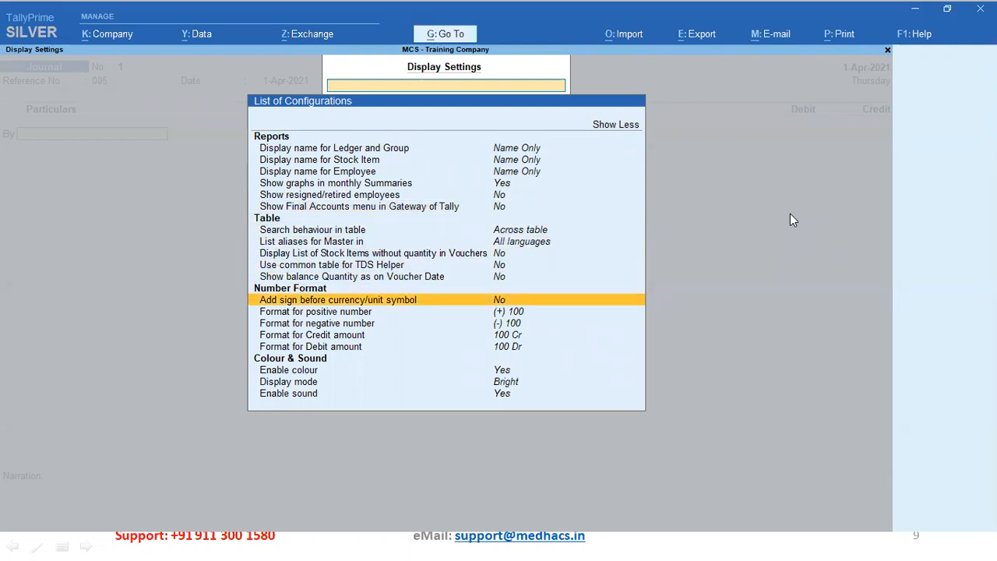
{"action": "key", "text": "Down"}
{"action": "key", "text": "Down"}
{"action": "key", "text": "Down"}
{"action": "key", "text": "Escape"}
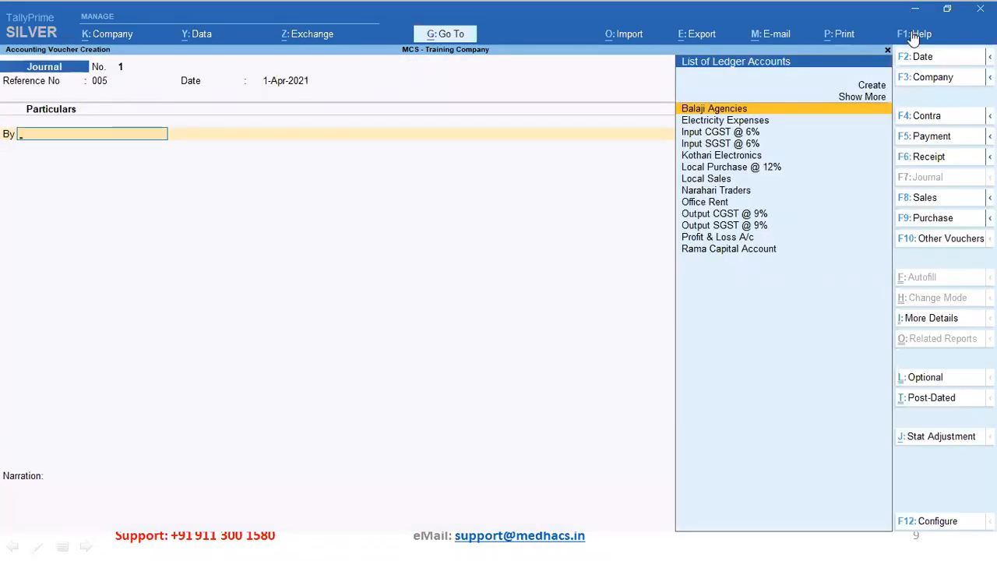
Reopen Display Settings from Help > Settings, show all options and search for 'Dr'
{"action": "left_click", "coordinate": [913, 34]}
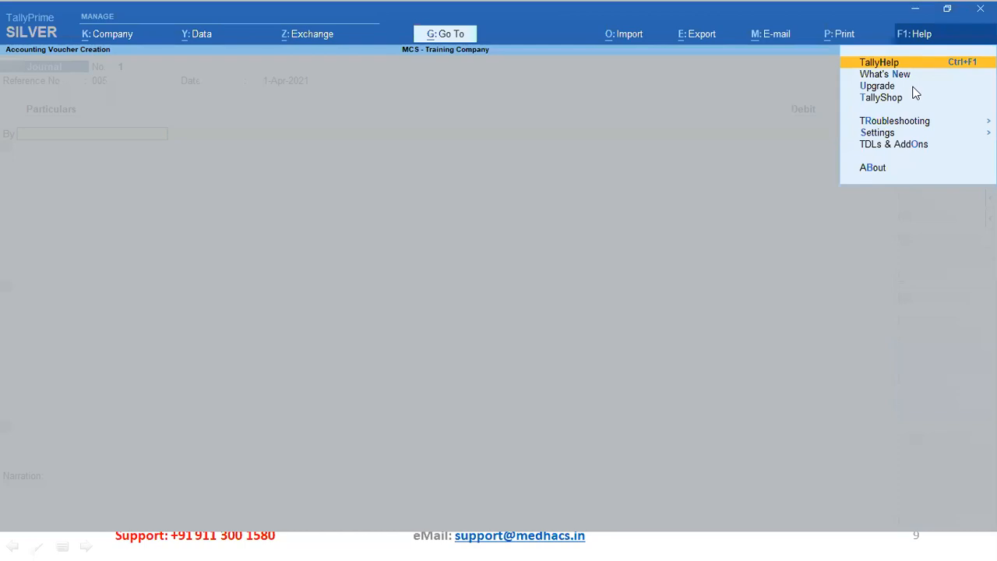
{"action": "left_click", "coordinate": [903, 134]}
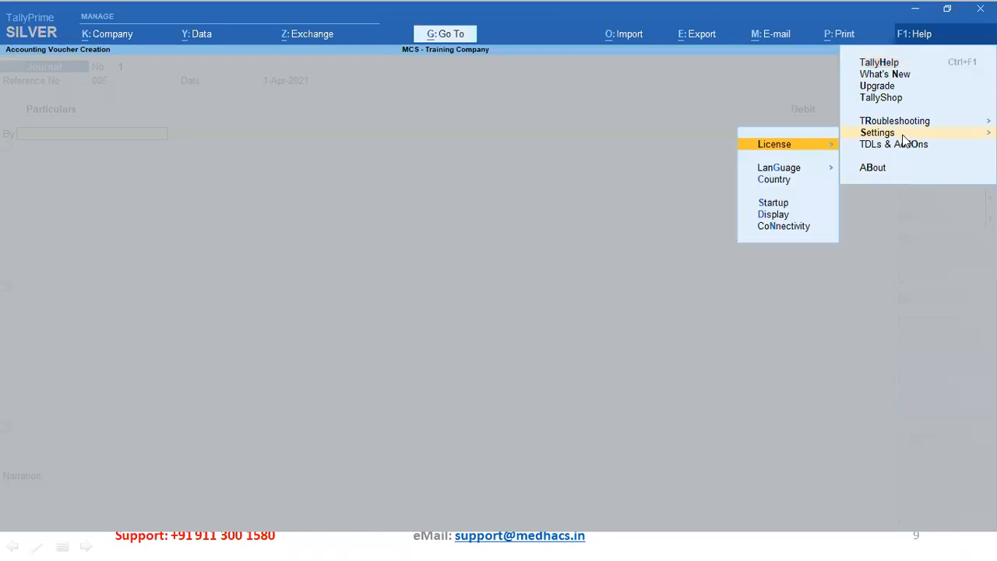
{"action": "left_click", "coordinate": [787, 218]}
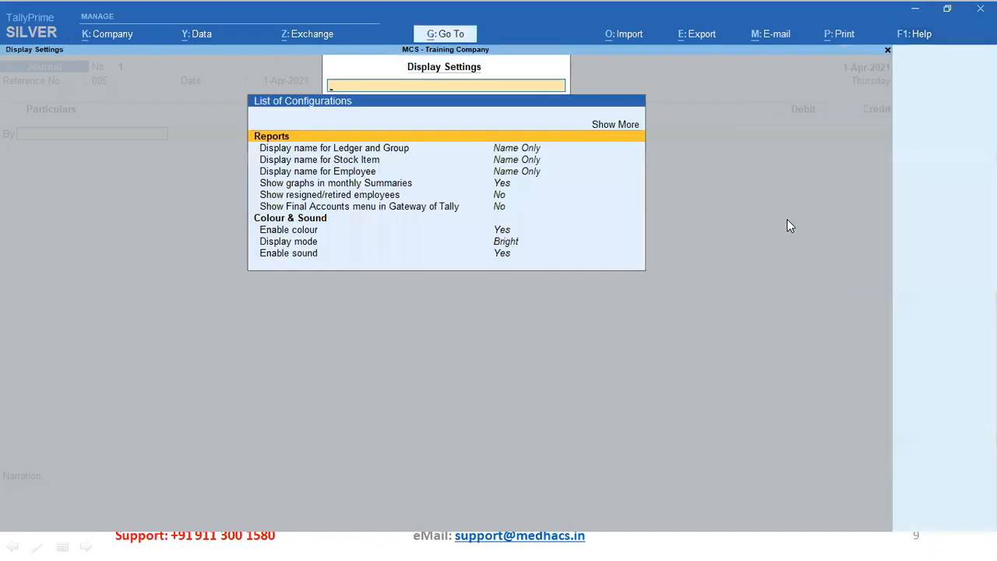
{"action": "key", "text": "Up"}
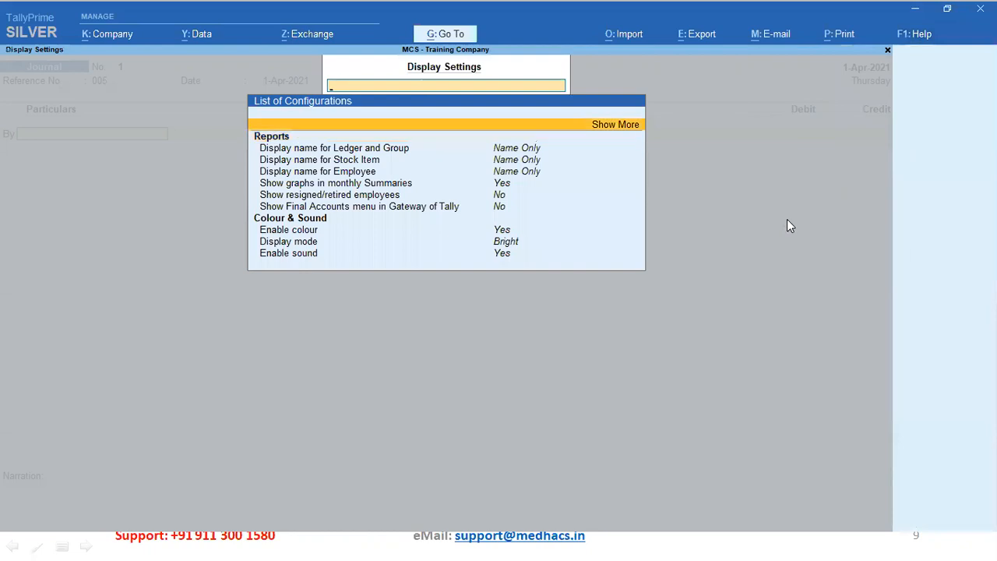
{"action": "key", "text": "Return"}
{"action": "type", "text": "D"}
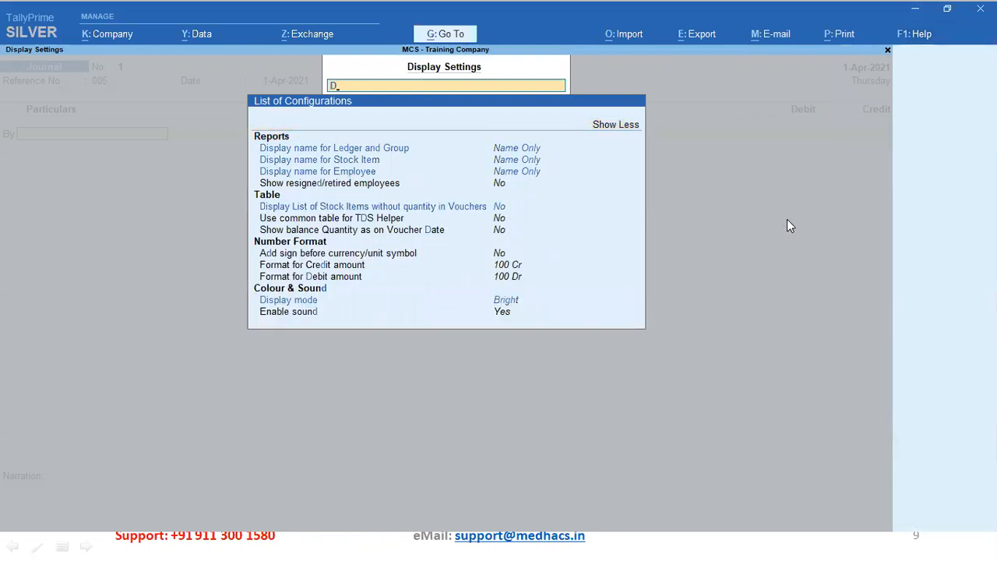
{"action": "type", "text": "r"}
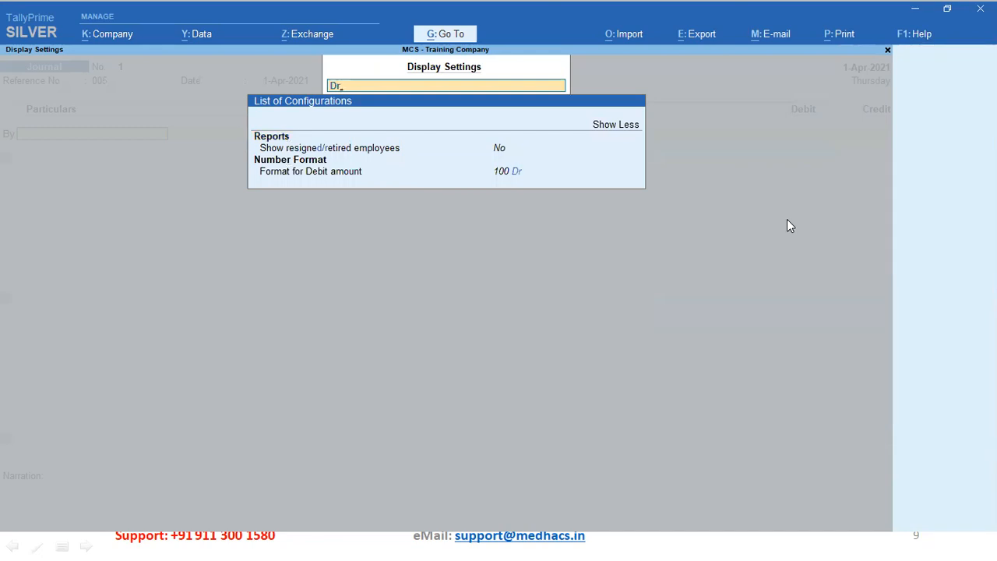
{"action": "key", "text": "Down"}
{"action": "key", "text": "Down"}
{"action": "key", "text": "Down"}
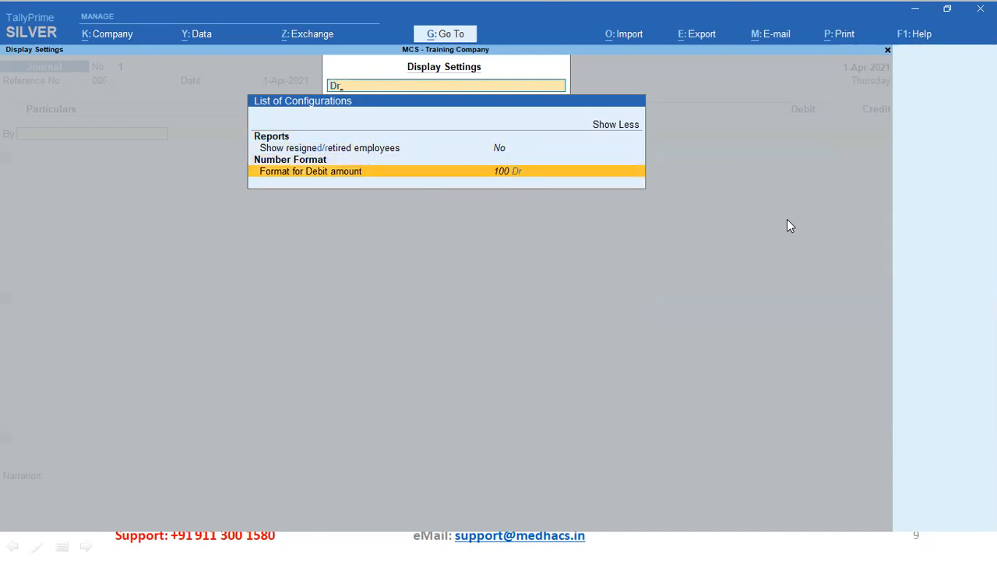
Clear the search, shorten the list and close Display Settings to return to the Journal voucher
{"action": "key", "text": "Up"}
{"action": "key", "text": "Up"}
{"action": "key", "text": "Up"}
{"action": "key", "text": "Up"}
{"action": "key", "text": "Return"}
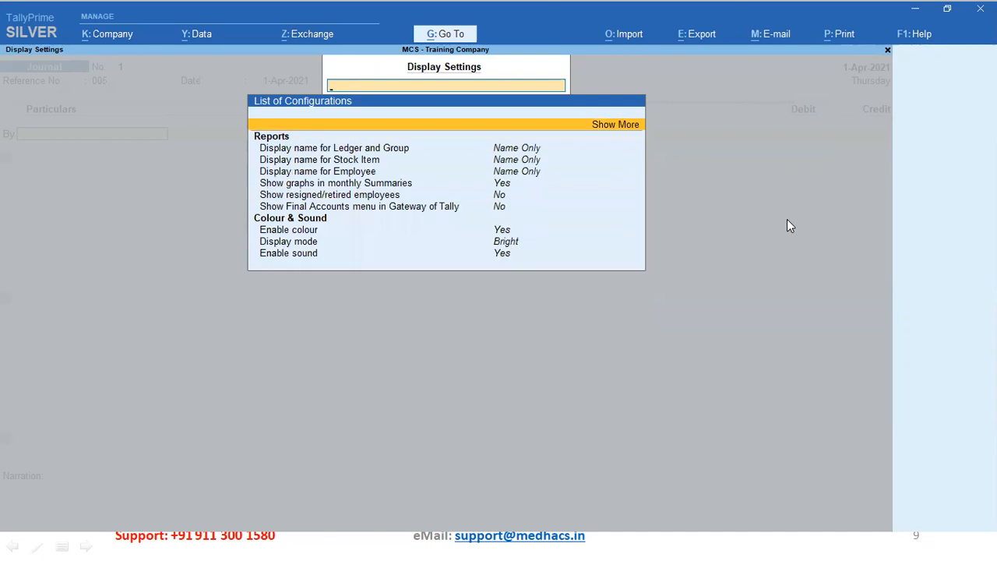
{"action": "key", "text": "Escape"}
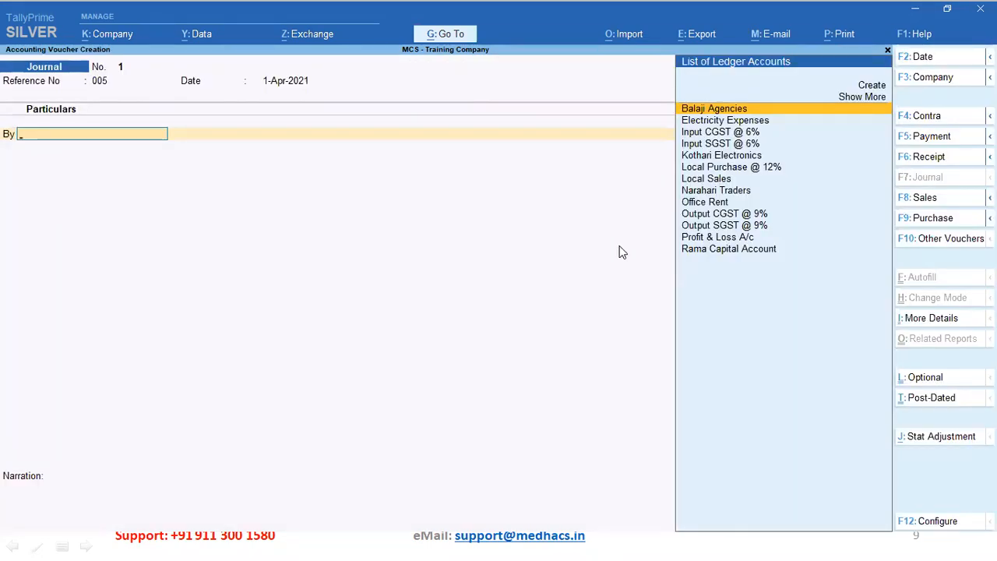
{"action": "key", "text": "Escape"}
Start a new Journal voucher with reference 005, dated 1-Apr-2021
{"action": "key", "text": "Return"}
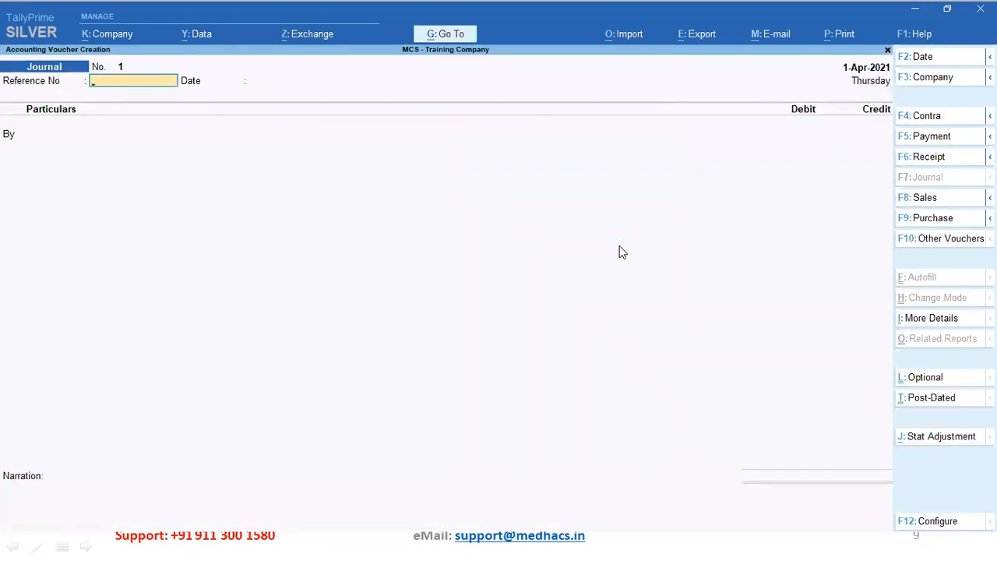
{"action": "type", "text": "005"}
{"action": "key", "text": "Return"}
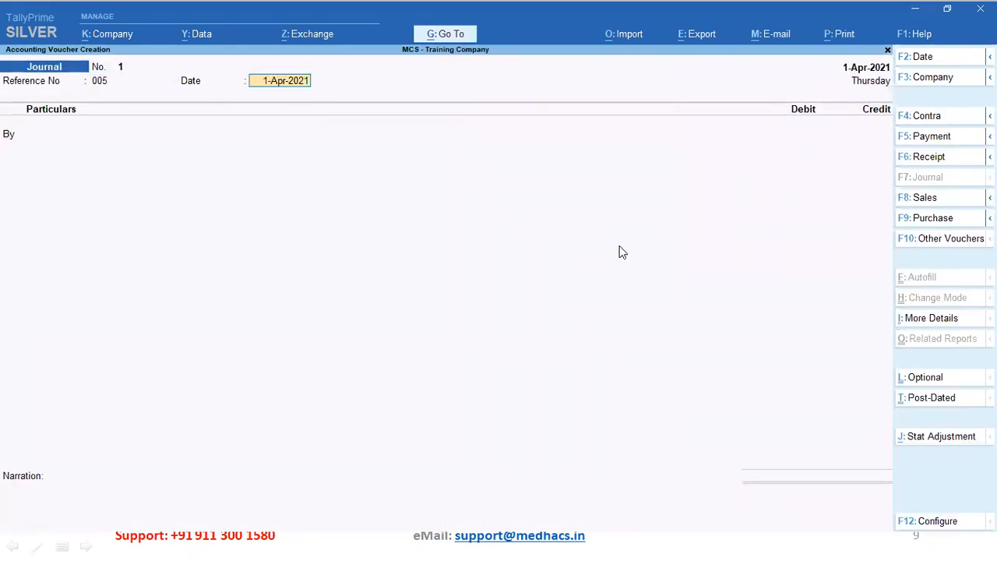
{"action": "key", "text": "Return"}
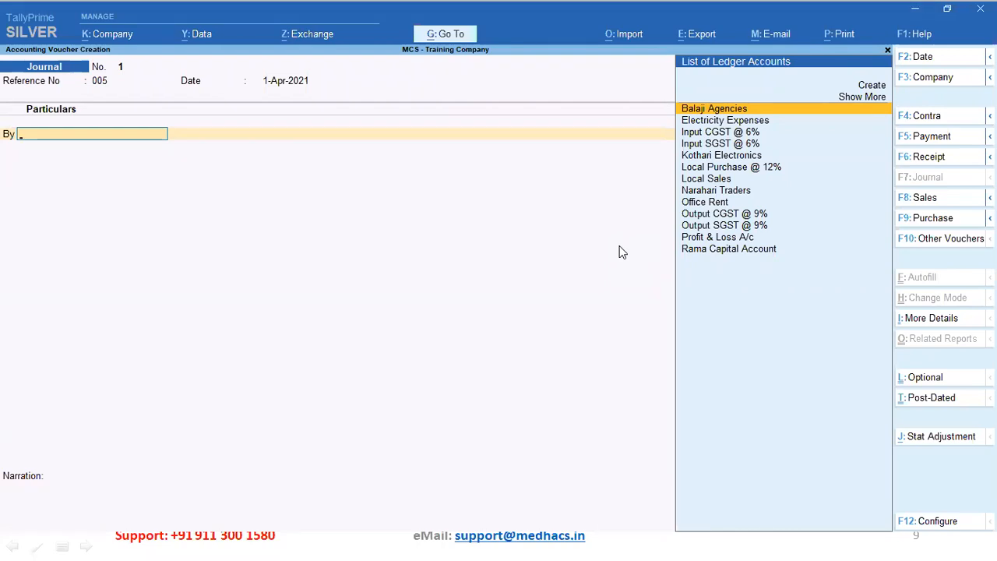
Debit Office Rent 20,000.00, then switch to the rent-invoice slides in PowerPoint
{"action": "key", "text": "Down"}
{"action": "key", "text": "Down"}
{"action": "key", "text": "Down"}
{"action": "key", "text": "Down"}
{"action": "key", "text": "Down"}
{"action": "key", "text": "Down"}
{"action": "key", "text": "Down"}
{"action": "key", "text": "Down"}
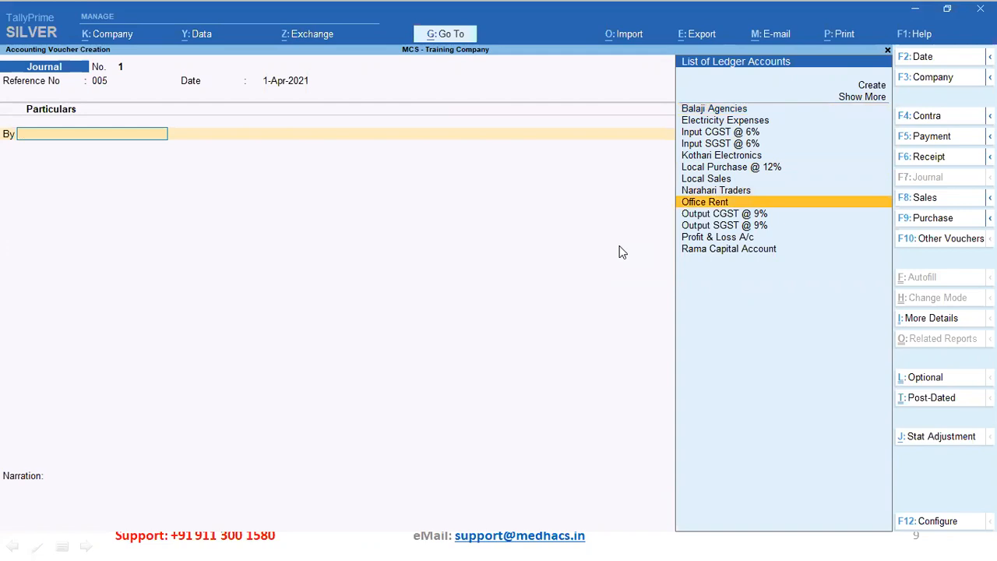
{"action": "key", "text": "Return"}
{"action": "type", "text": "20000"}
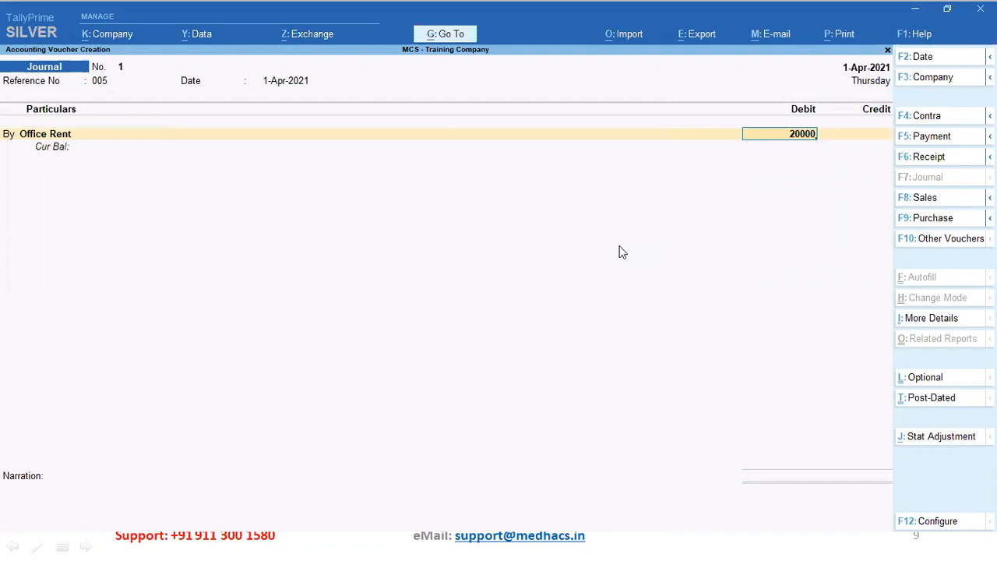
{"action": "key", "text": "Return"}
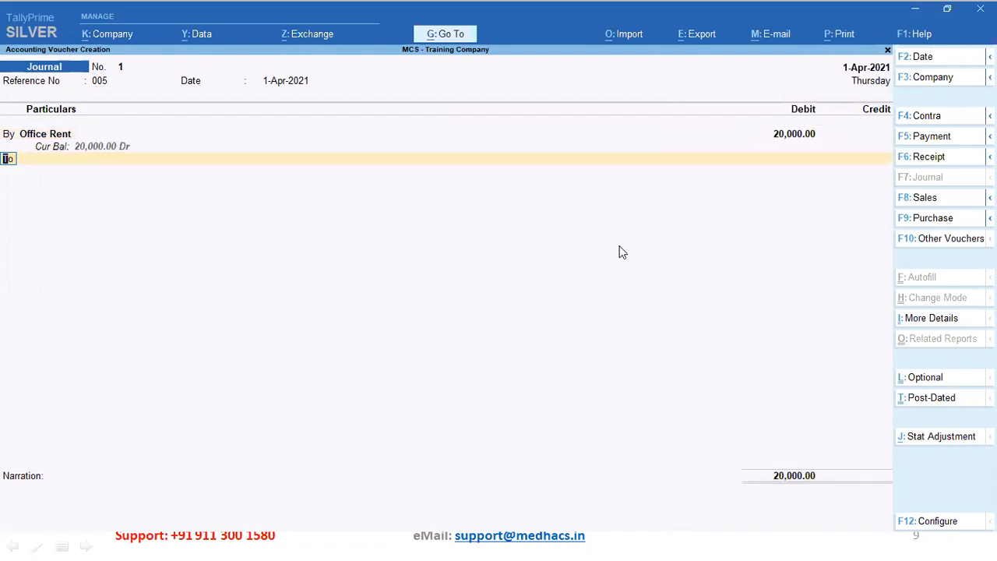
{"action": "key", "text": "alt+Tab"}
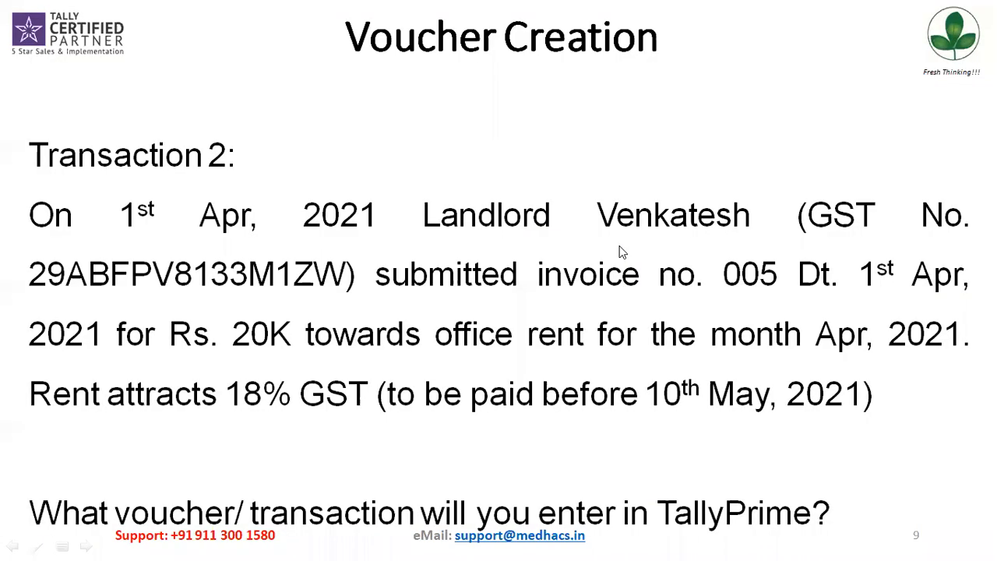
{"action": "left_click", "coordinate": [622, 252]}
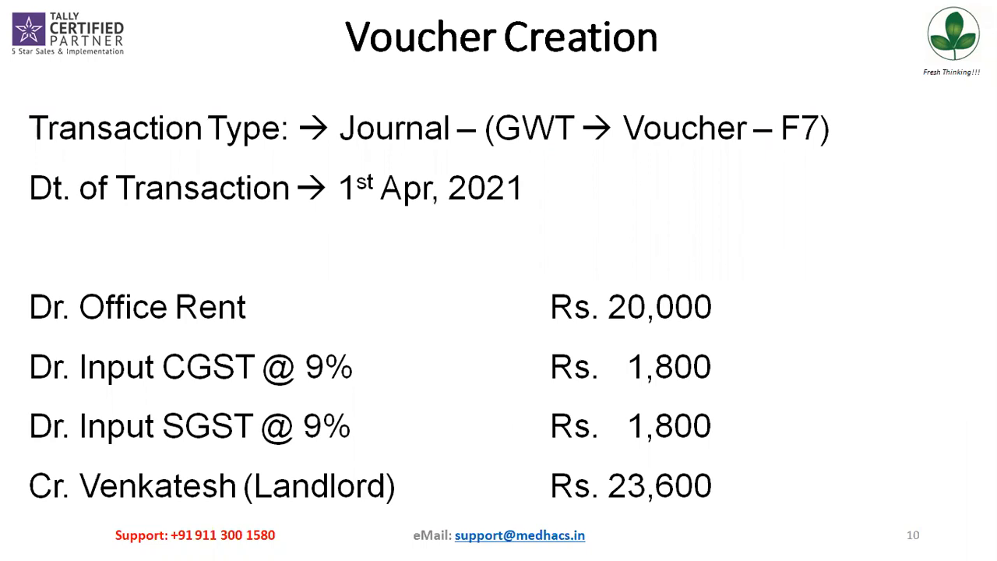
Advance past the journal breakdown slide and return to the TallyPrime voucher
{"action": "left_click", "coordinate": [620, 251]}
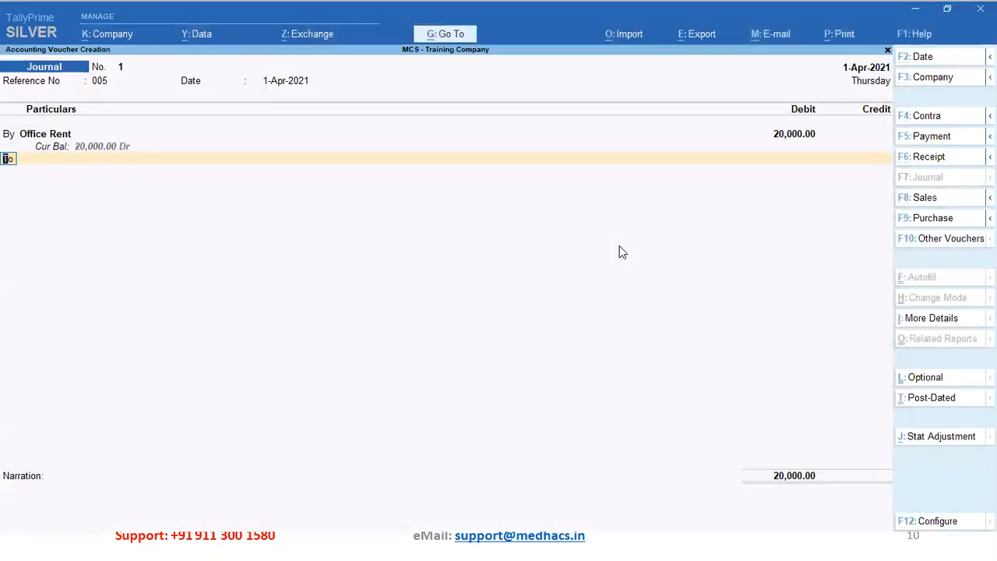
Add a By (debit) line and compare the Input CGST and SGST @ 6% ledgers
{"action": "type", "text": "by"}
{"action": "key", "text": "Return"}
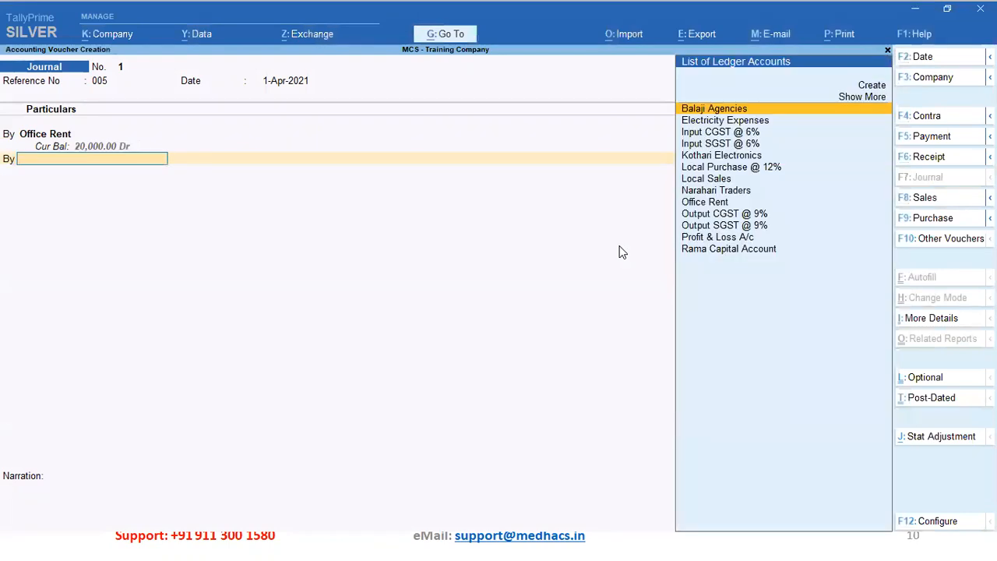
{"action": "key", "text": "Down"}
{"action": "key", "text": "Down"}
{"action": "key", "text": "Down"}
{"action": "key", "text": "Up"}
{"action": "key", "text": "Down"}
{"action": "key", "text": "Up"}
Scan the ledgers near the input taxes, including Kothari Electronics, before creating a new one
{"action": "key", "text": "Down"}
{"action": "key", "text": "Down"}
{"action": "key", "text": "Up"}
{"action": "key", "text": "Up"}
{"action": "key", "text": "Down"}
{"action": "key", "text": "Down"}
{"action": "key", "text": "Down"}
{"action": "key", "text": "Down"}
{"action": "key", "text": "Down"}
{"action": "key", "text": "Down"}
{"action": "key", "text": "Down"}
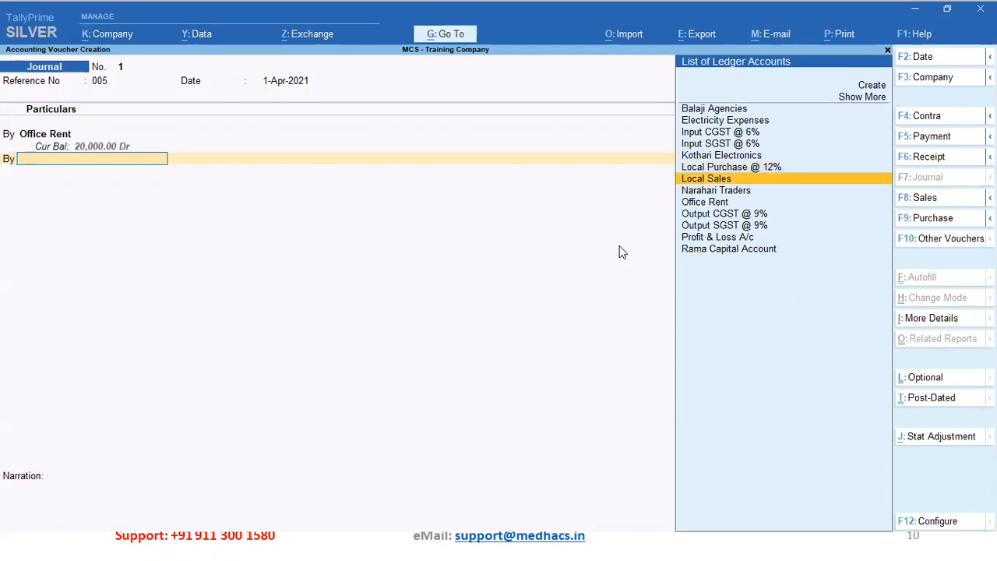
{"action": "key", "text": "Up"}
{"action": "key", "text": "Up"}
{"action": "key", "text": "Up"}
{"action": "key", "text": "Up"}
{"action": "key", "text": "Up"}
{"action": "key", "text": "Up"}
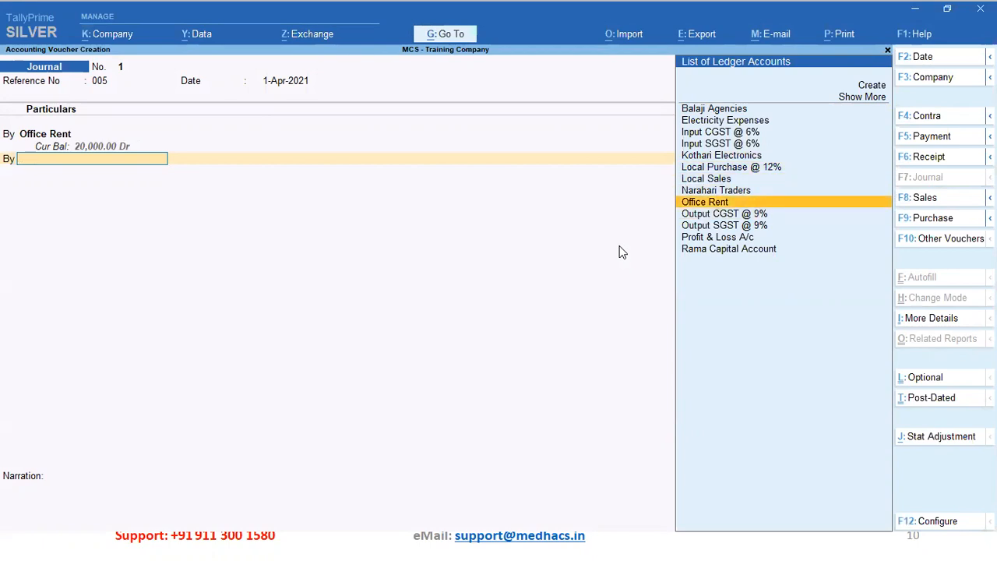
{"action": "key", "text": "Up"}
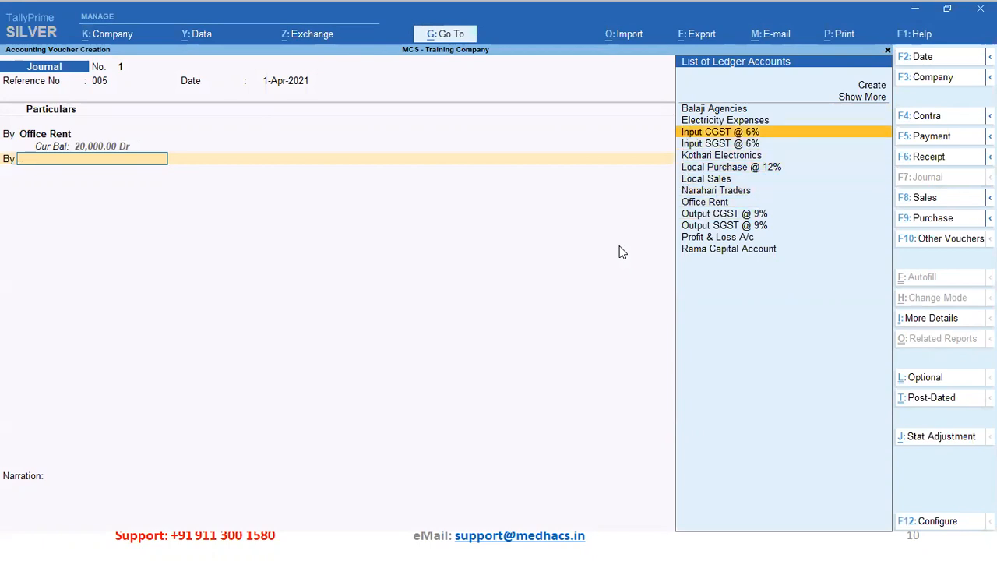
{"action": "key", "text": "Down"}
{"action": "key", "text": "Down"}
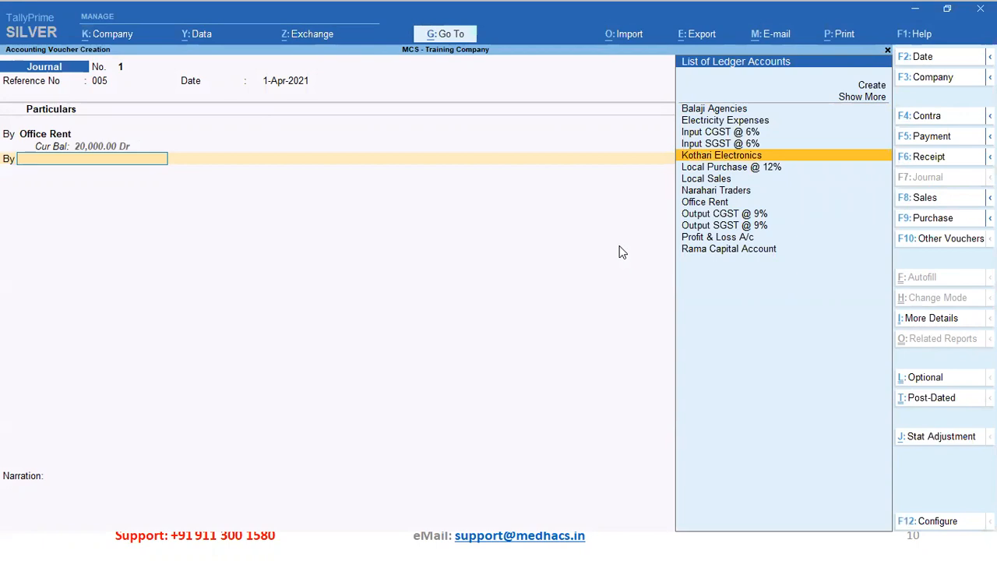
{"action": "key", "text": "Up"}
{"action": "key", "text": "Up"}
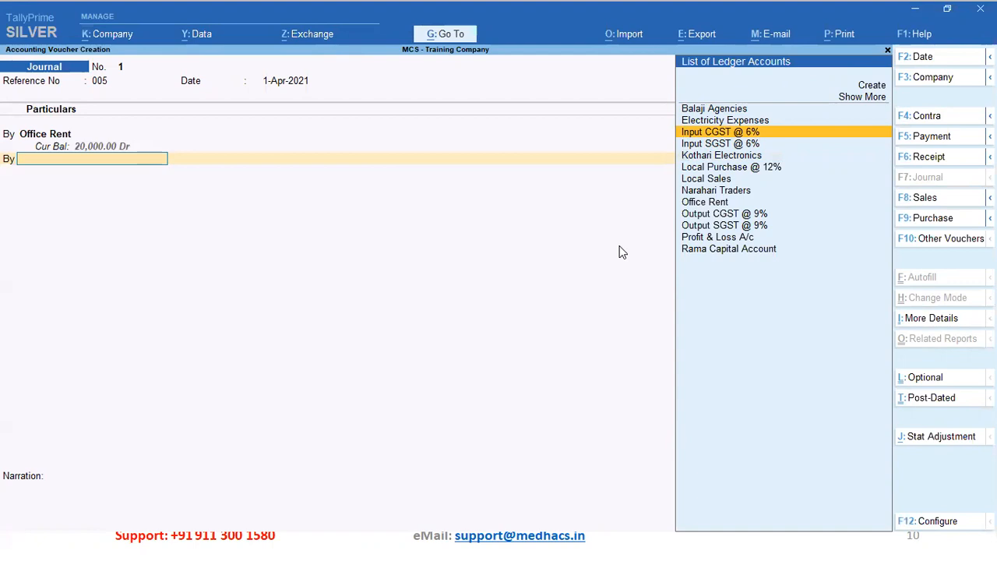
{"action": "key", "text": "alt"}
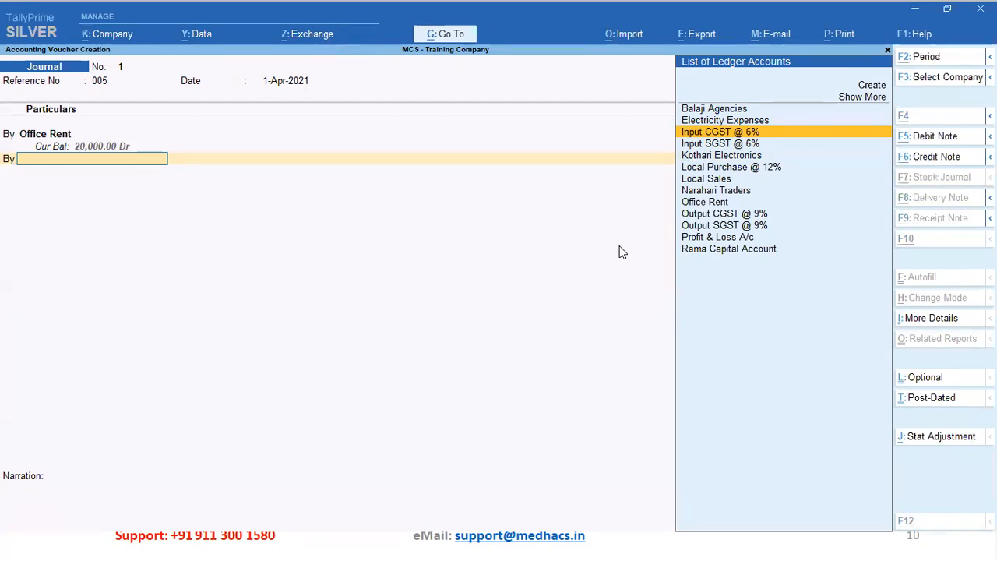
Create a ledger named 'Input CGST @ 9%' under Duties & Taxes
{"action": "key", "text": "alt+c"}
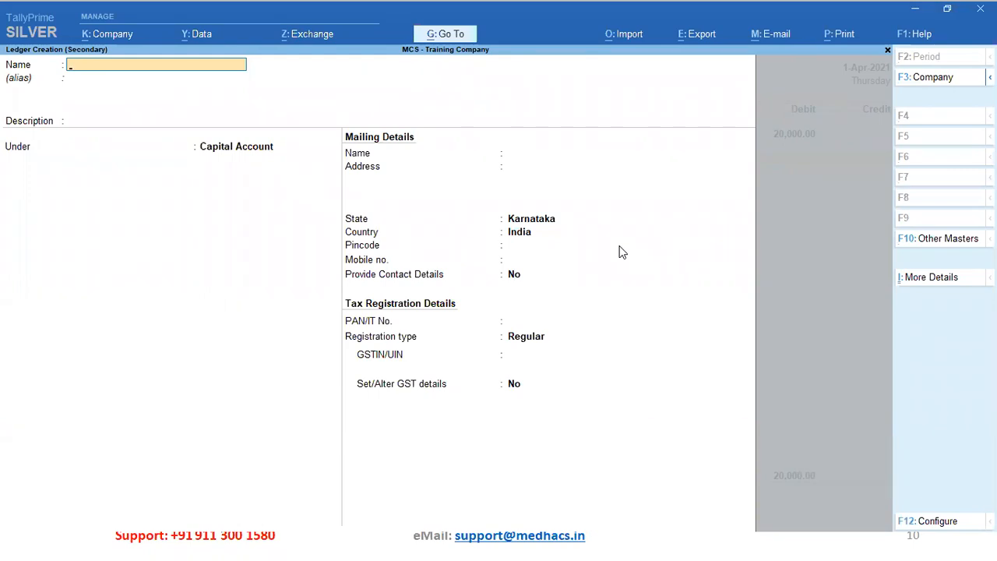
{"action": "type", "text": "Input CGST @ 9%"}
{"action": "key", "text": "Return"}
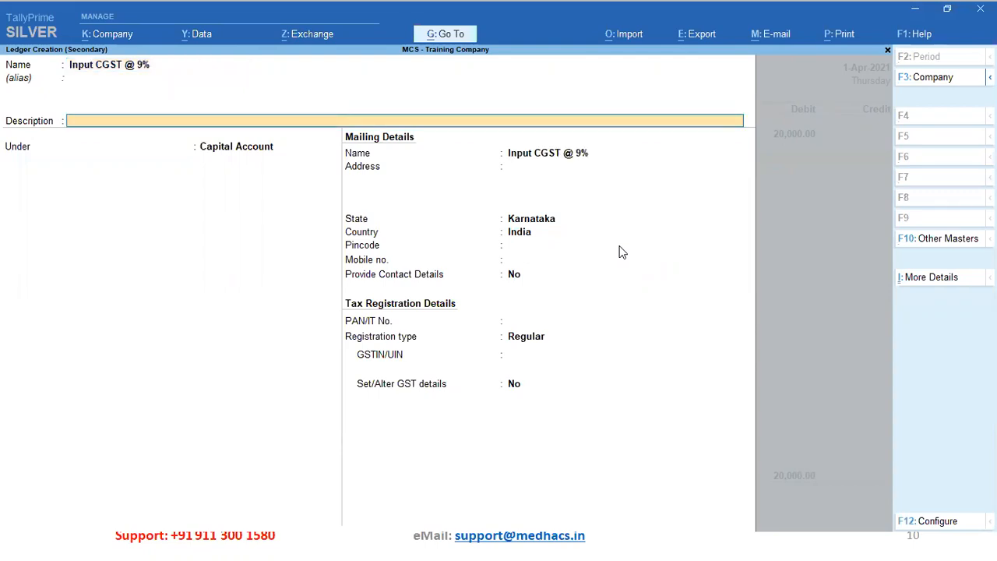
{"action": "key", "text": "Return"}
{"action": "type", "text": "Du"}
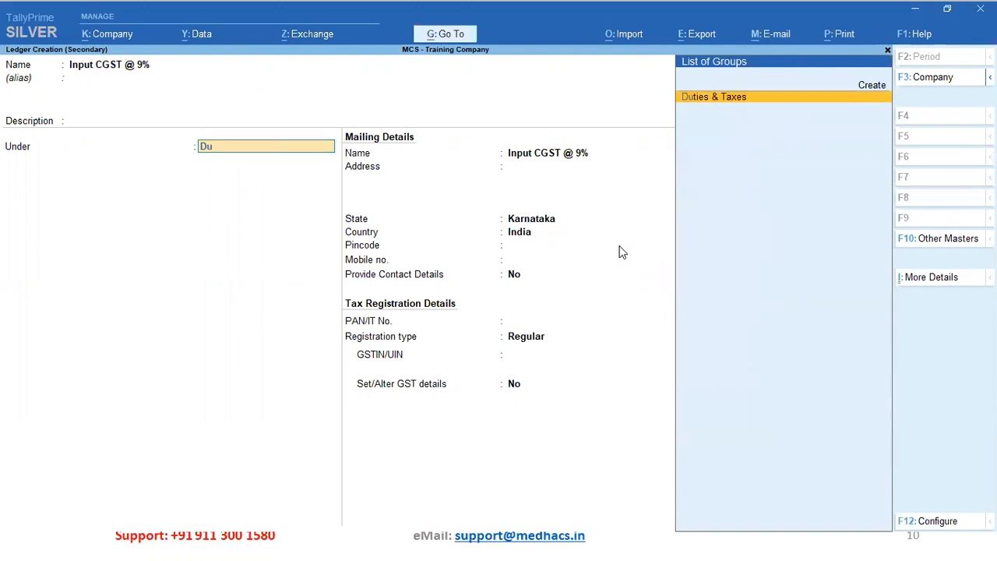
{"action": "key", "text": "BackSpace"}
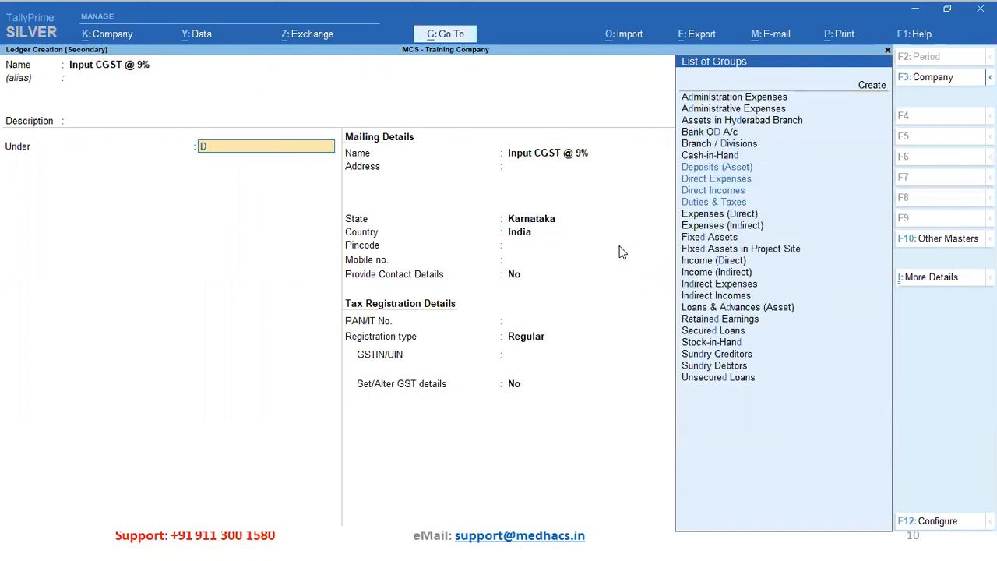
{"action": "key", "text": "Down"}
{"action": "key", "text": "Down"}
{"action": "key", "text": "Down"}
{"action": "key", "text": "Down"}
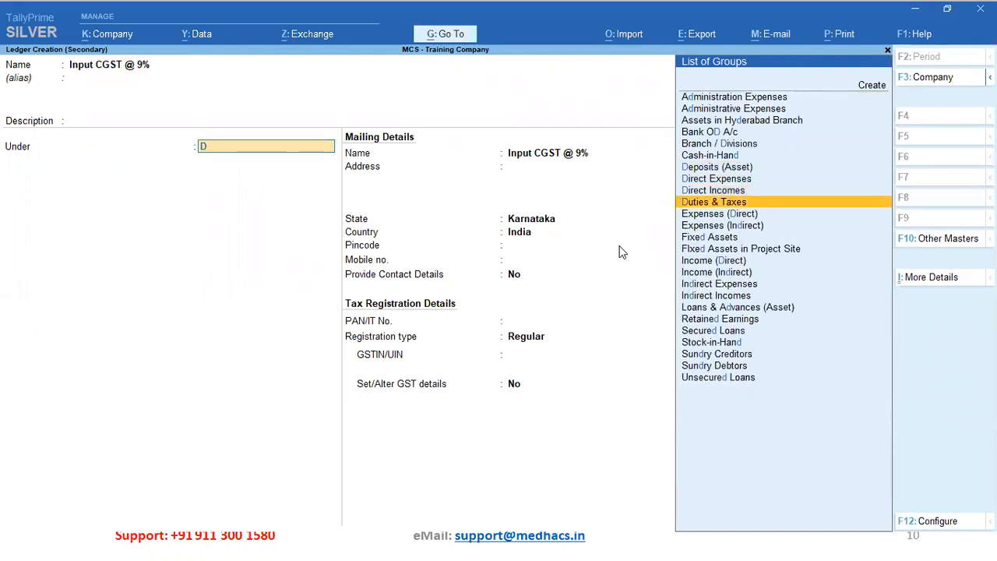
{"action": "key", "text": "Return"}
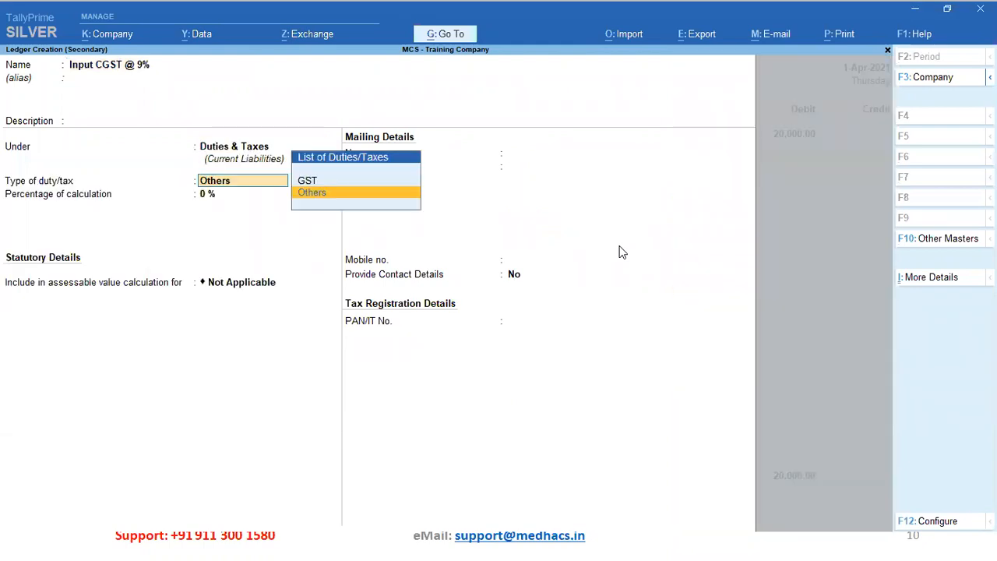
Set its duty type to GST, tax type Central Tax at 9%, and save it
{"action": "key", "text": "Up"}
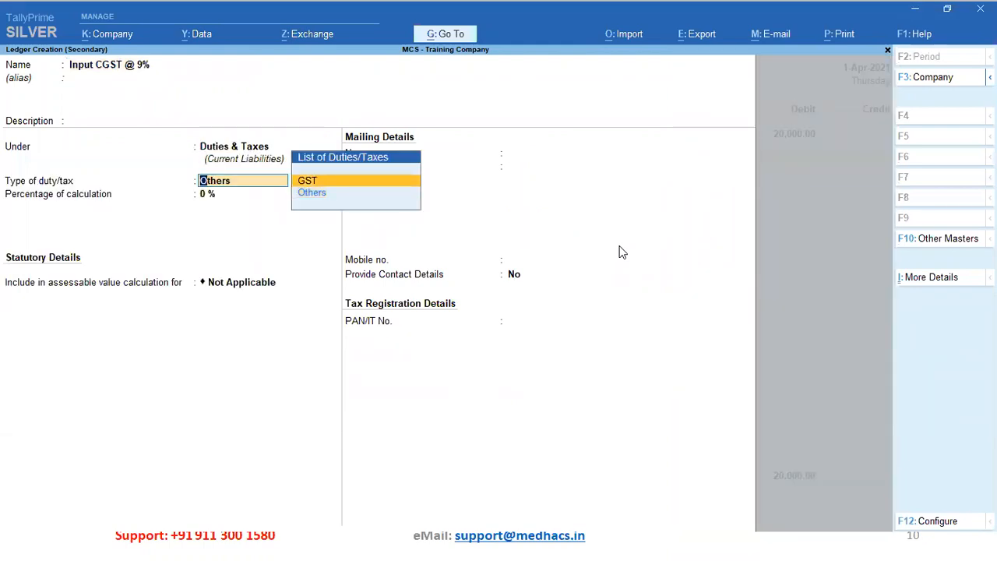
{"action": "key", "text": "Return"}
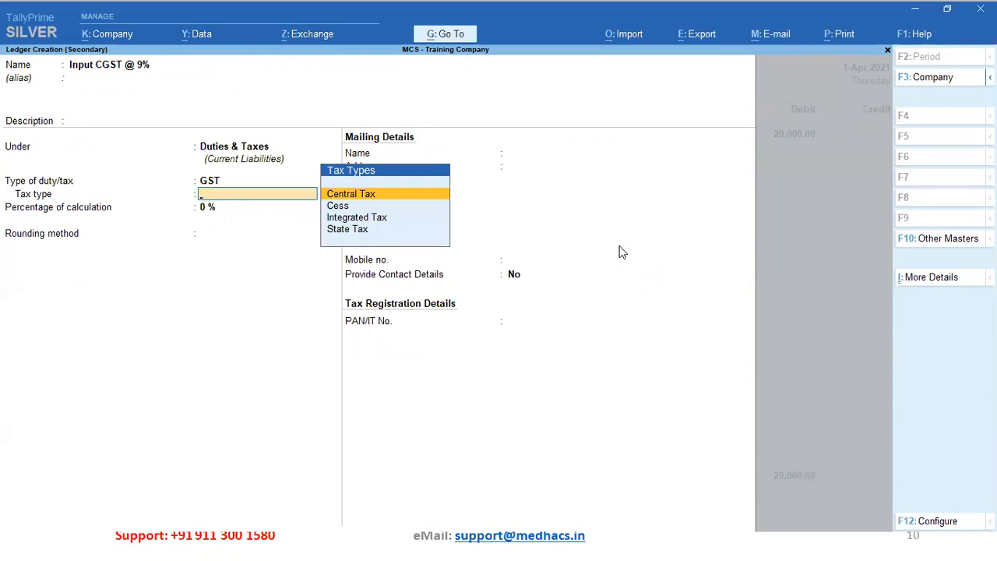
{"action": "key", "text": "Return"}
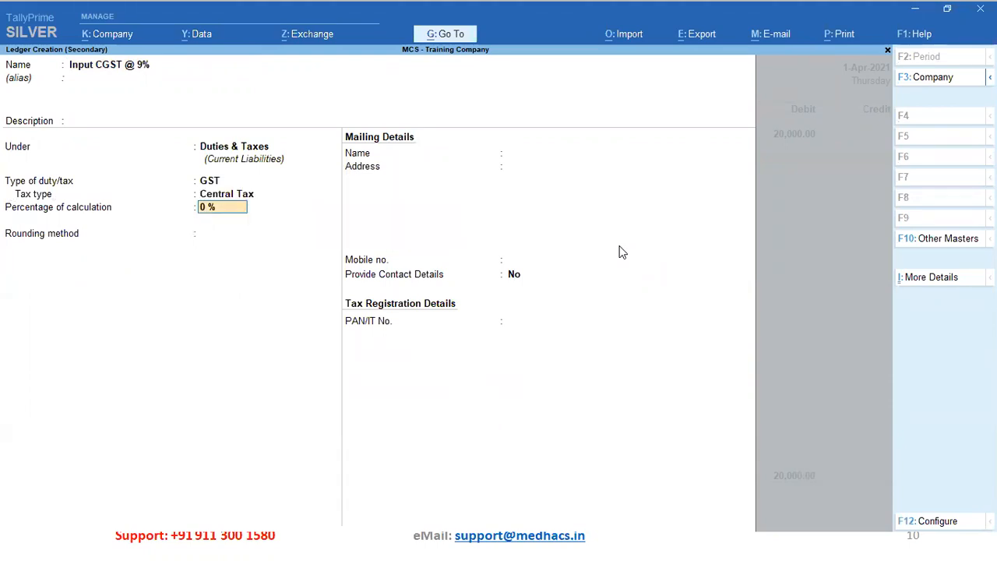
{"action": "type", "text": "9"}
{"action": "key", "text": "Return"}
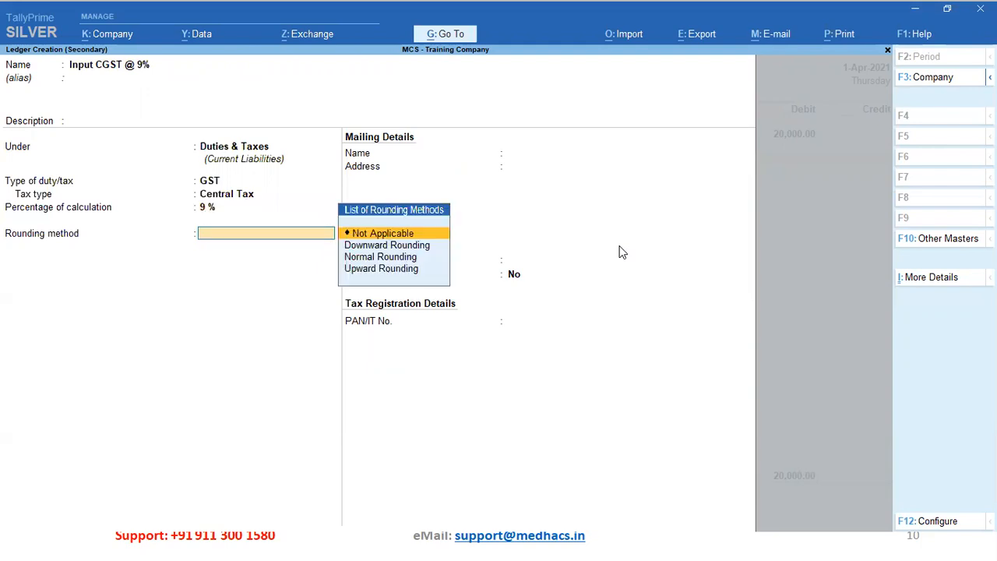
{"action": "key", "text": "Return"}
{"action": "key", "text": "Return"}
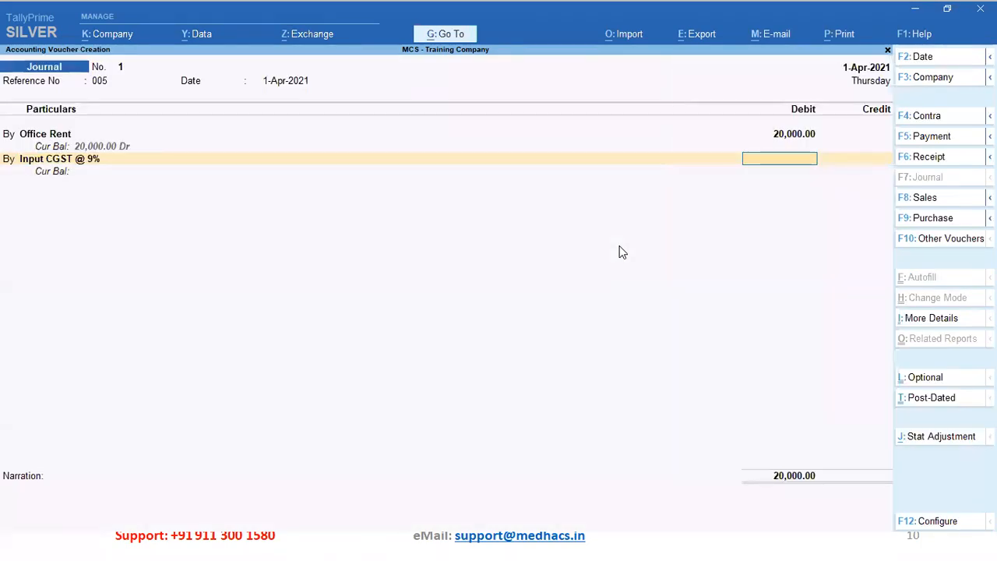
Debit Input CGST @ 9% 1,800.00 and look for an SGST ledger on the next line
{"action": "type", "text": "1800"}
{"action": "key", "text": "Return"}
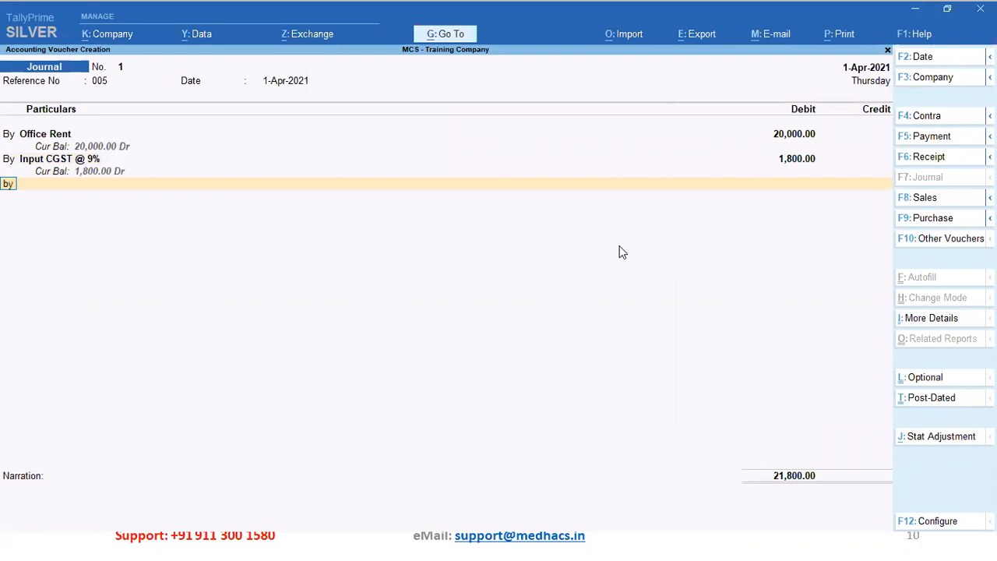
{"action": "key", "text": "Return"}
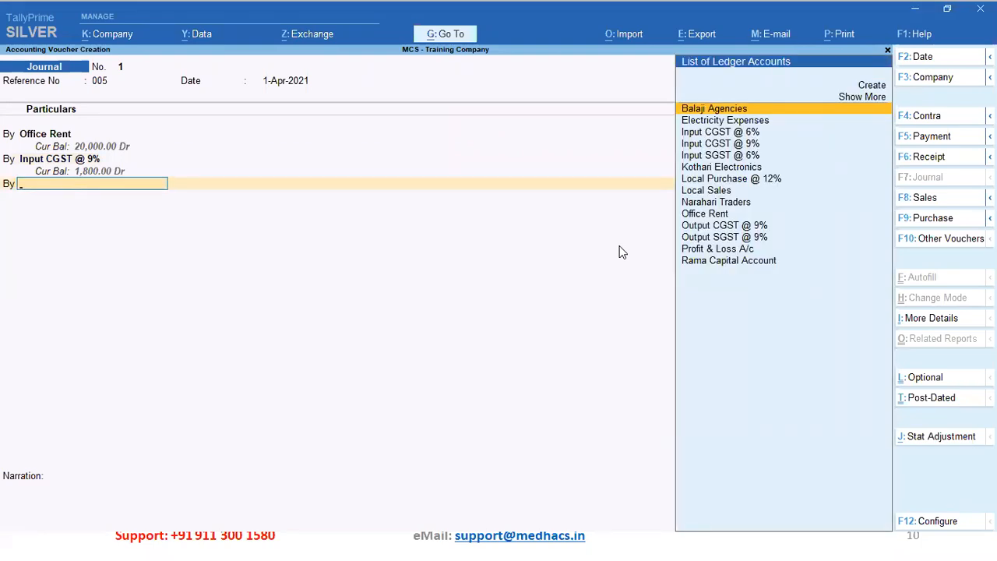
{"action": "key", "text": "Down"}
{"action": "key", "text": "Down"}
{"action": "key", "text": "Down"}
{"action": "key", "text": "Down"}
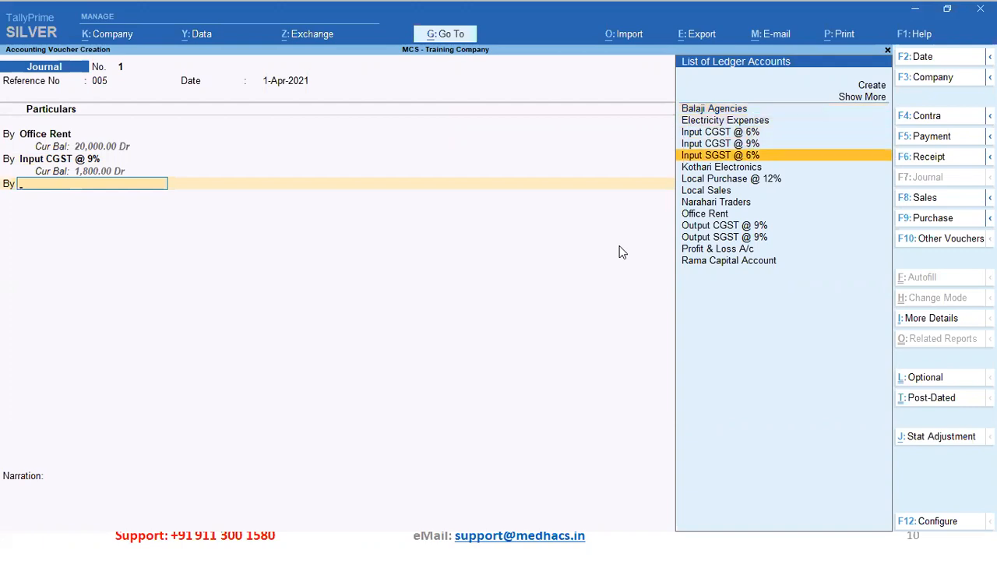
{"action": "key", "text": "Up"}
{"action": "key", "text": "Up"}
{"action": "key", "text": "Down"}
{"action": "key", "text": "Down"}
{"action": "key", "text": "ctrl"}
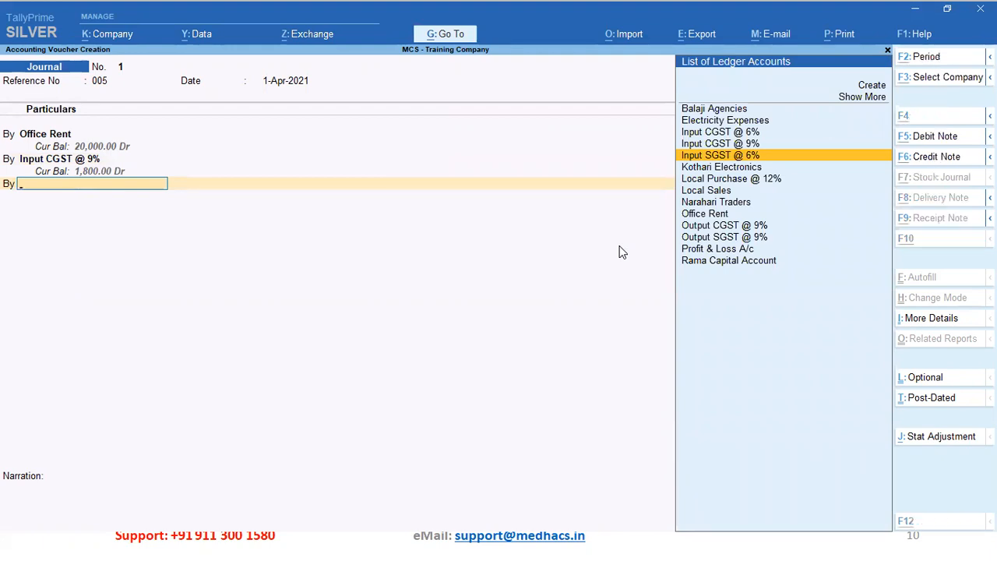
Create and save 'Input SGST @ 9%' under Duties & Taxes as GST State Tax at 9%
{"action": "key", "text": "alt+c"}
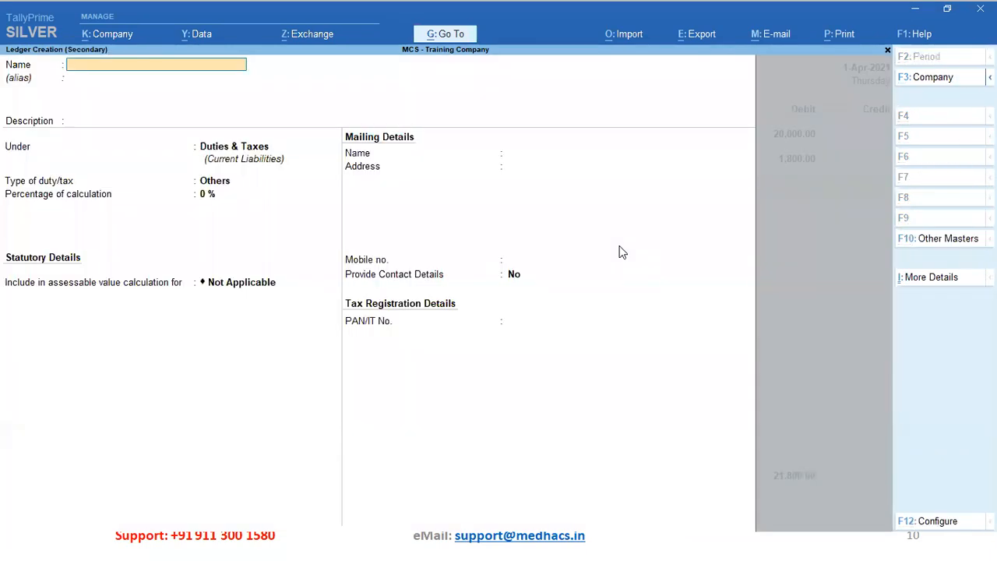
{"action": "type", "text": "Input SGST @ 9%"}
{"action": "key", "text": "Return"}
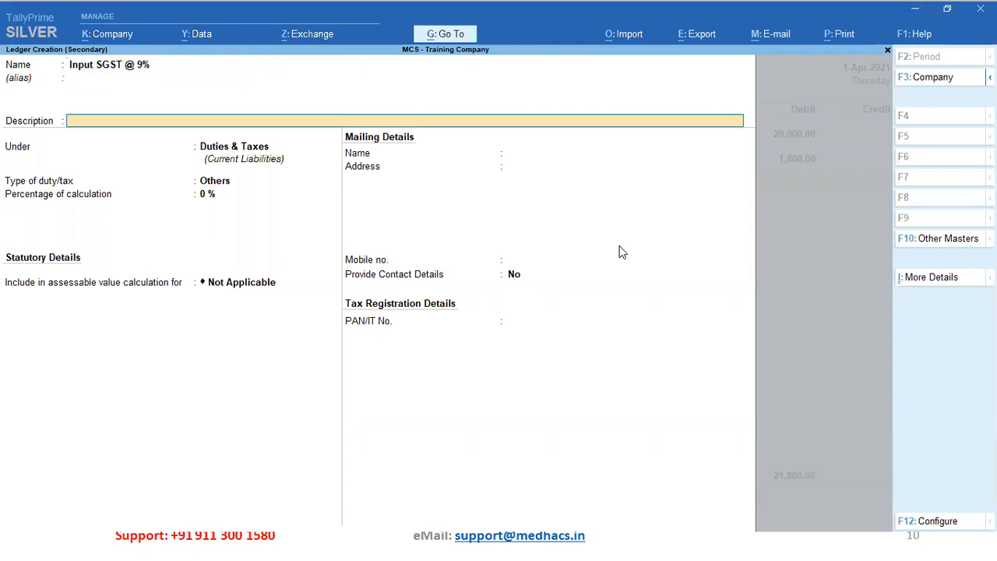
{"action": "key", "text": "Return"}
{"action": "key", "text": "Return"}
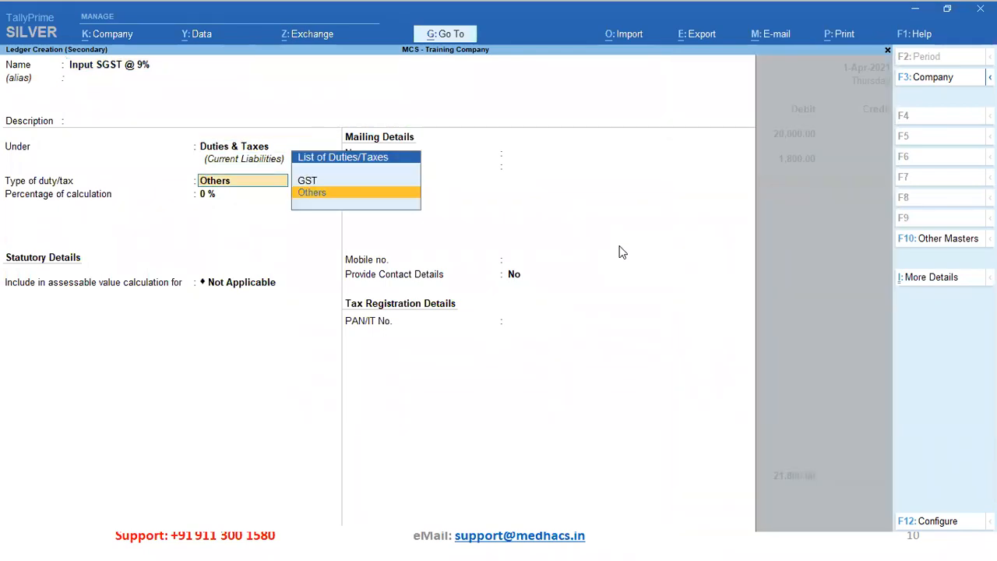
{"action": "key", "text": "Up"}
{"action": "key", "text": "Return"}
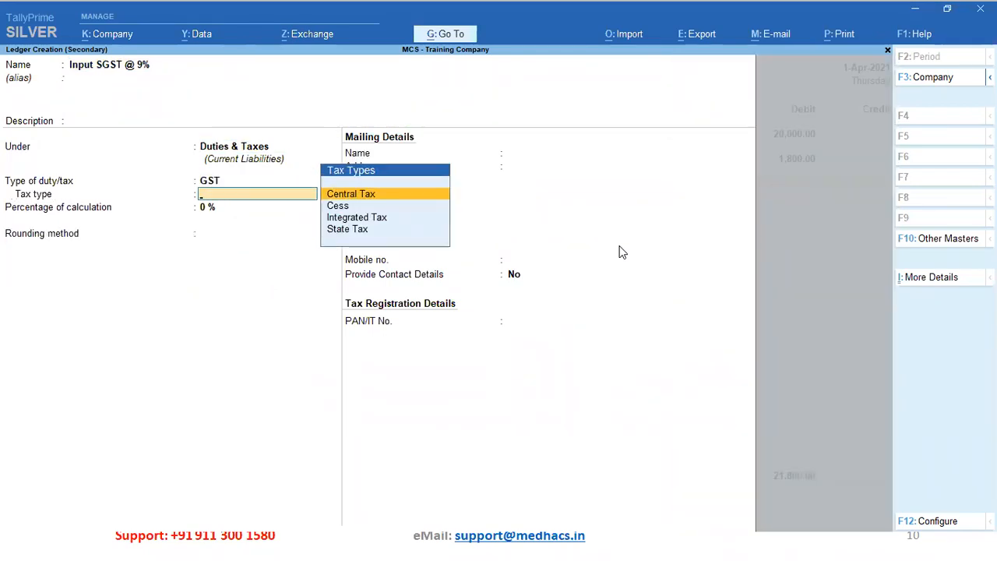
{"action": "key", "text": "Down"}
{"action": "key", "text": "Down"}
{"action": "key", "text": "Down"}
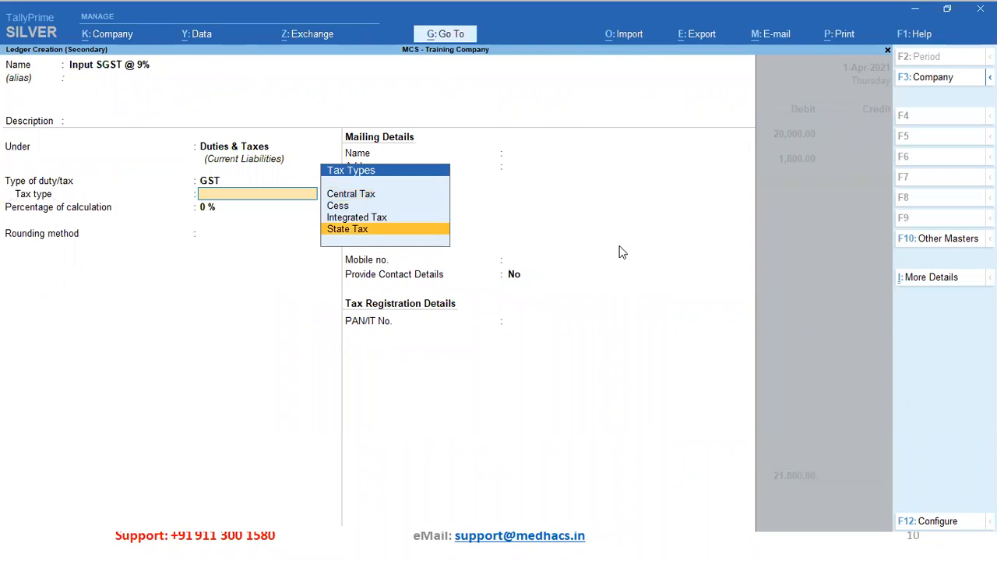
{"action": "key", "text": "Return"}
{"action": "type", "text": "9"}
{"action": "key", "text": "Return"}
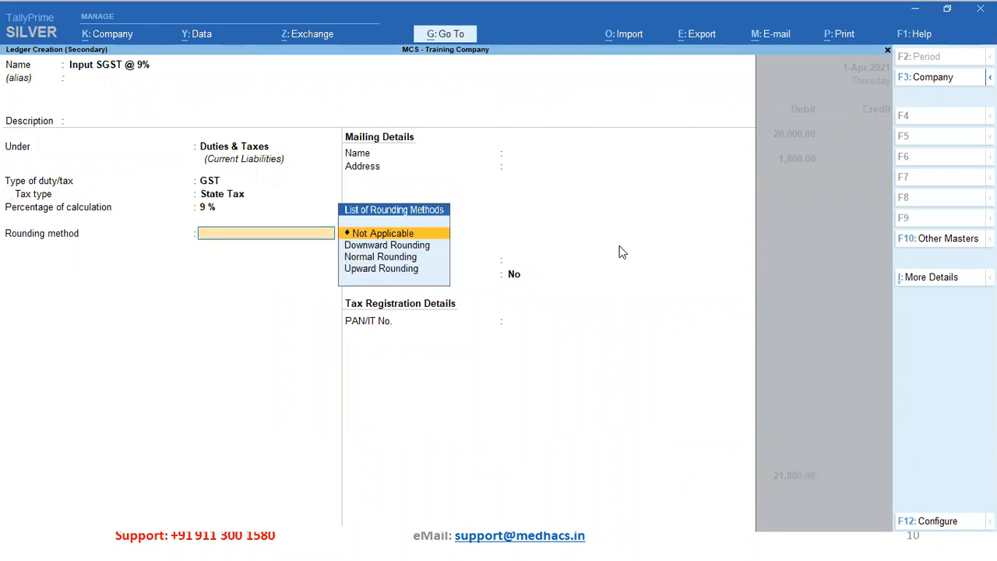
{"action": "key", "text": "ctrl+a"}
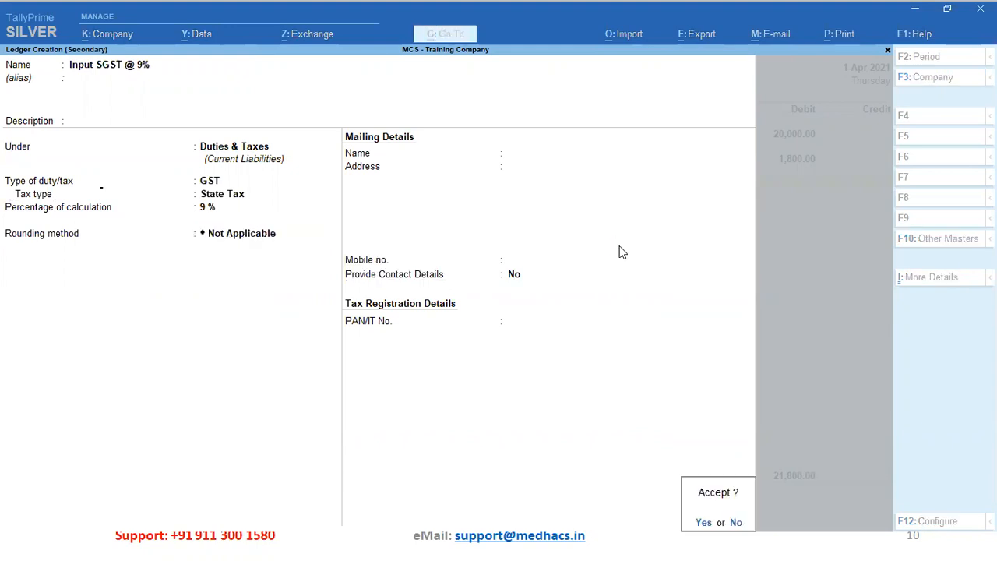
Debit Input SGST @ 9% 1,800.00 and check the entries against the presentation slide
{"action": "type", "text": "1800"}
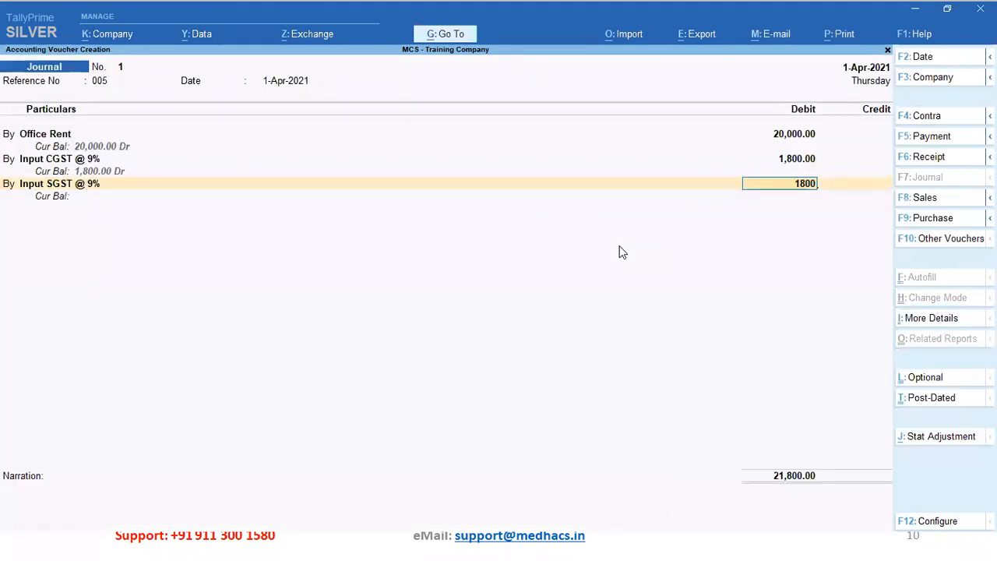
{"action": "key", "text": "Return"}
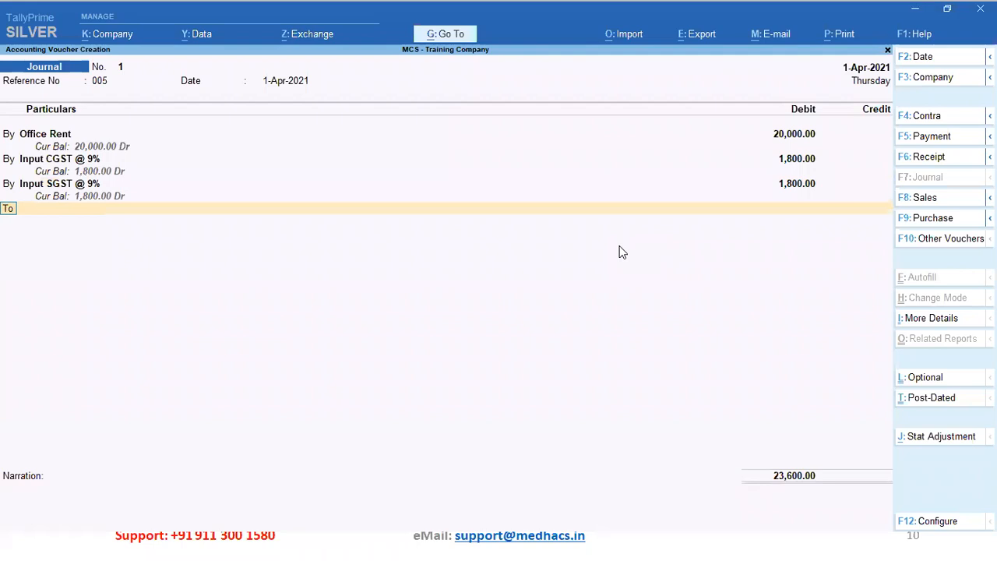
{"action": "key", "text": "alt+Tab"}
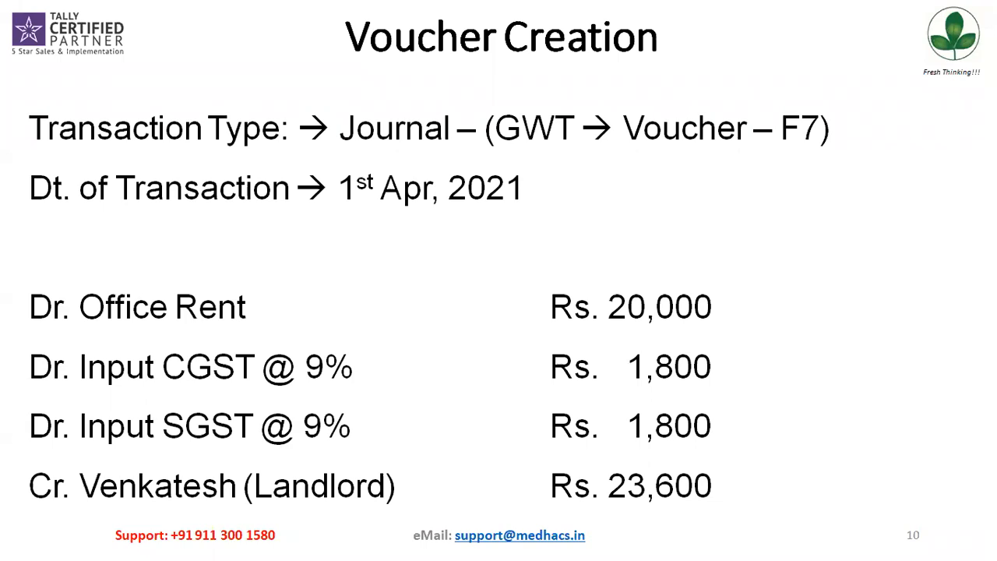
{"action": "key", "text": "alt+Tab"}
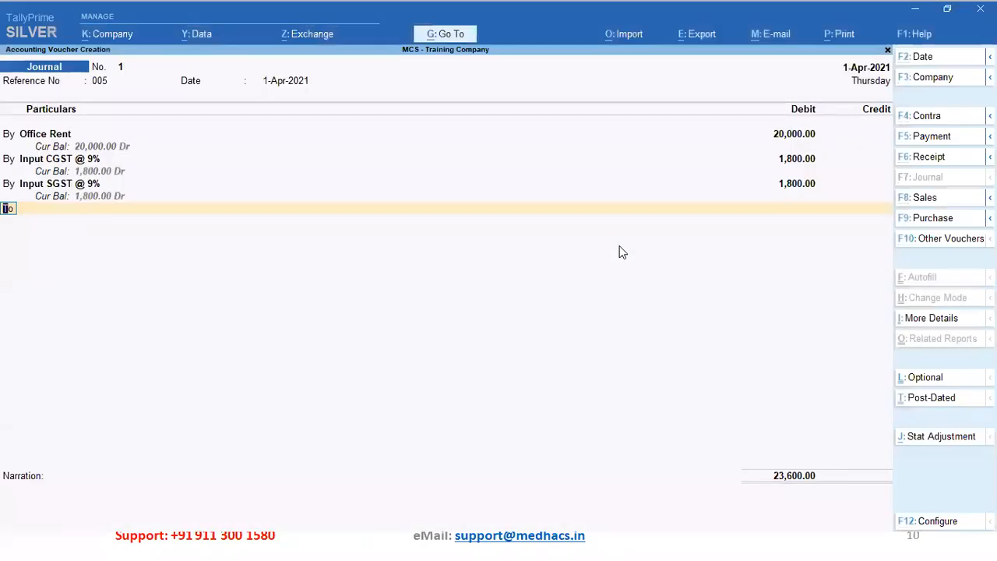
Start the credit line and look through the ledgers for the landlord's account
{"action": "key", "text": "Return"}
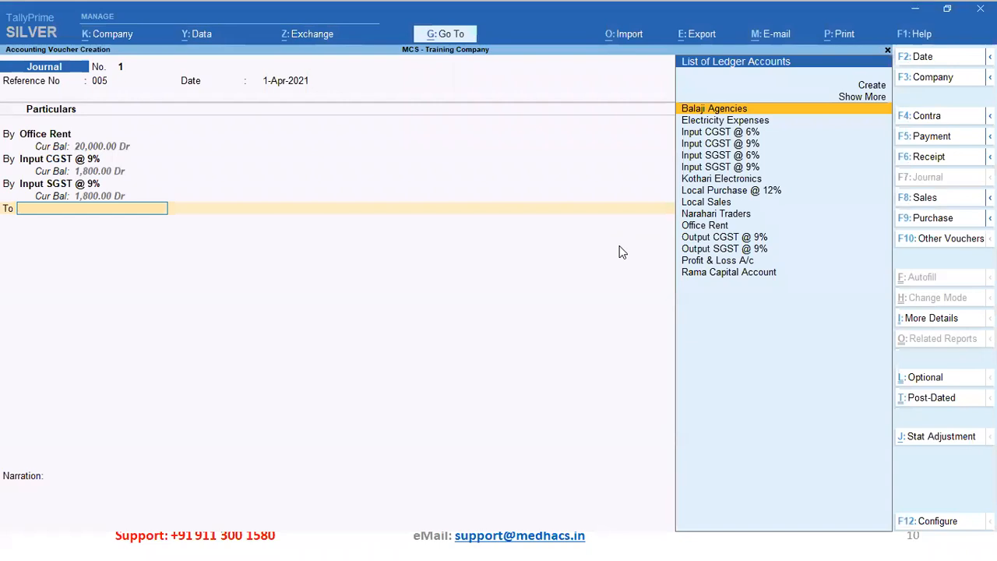
{"action": "key", "text": "Down"}
{"action": "key", "text": "Down"}
{"action": "key", "text": "Down"}
{"action": "key", "text": "Down"}
{"action": "key", "text": "Down"}
{"action": "key", "text": "Down"}
{"action": "key", "text": "Down"}
{"action": "key", "text": "Down"}
{"action": "key", "text": "Down"}
{"action": "key", "text": "Down"}
{"action": "key", "text": "Down"}
{"action": "key", "text": "Down"}
{"action": "key", "text": "Up"}
{"action": "key", "text": "Up"}
{"action": "key", "text": "Up"}
{"action": "key", "text": "Up"}
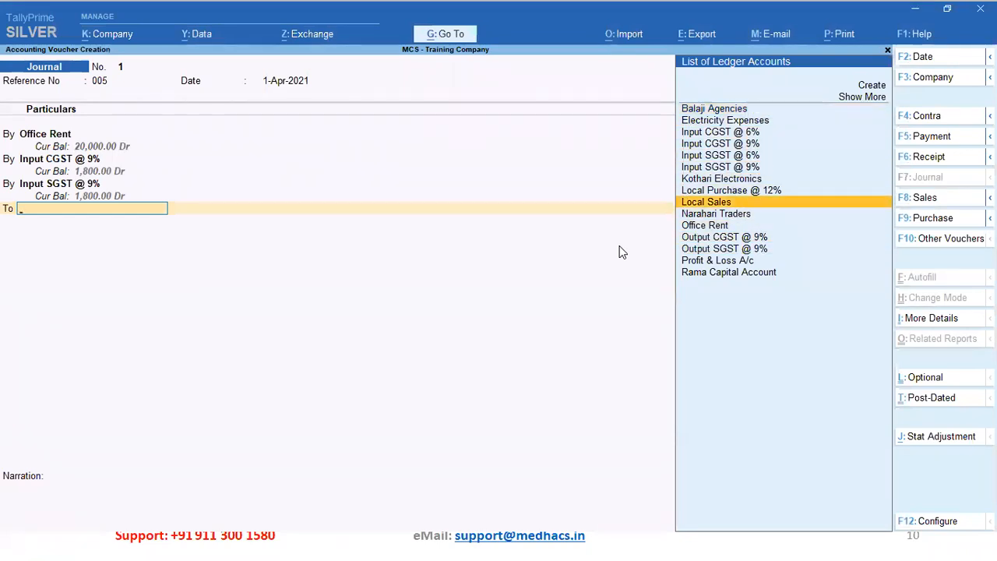
{"action": "key", "text": "c"}
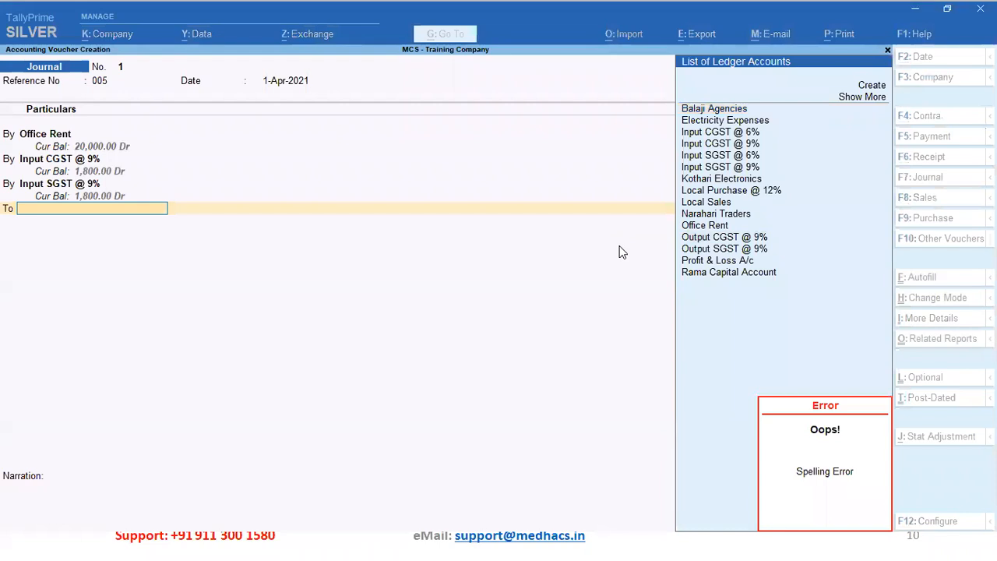
Create a new ledger with the landlord's name and place it under Sundry Creditors
{"action": "key", "text": "alt+c"}
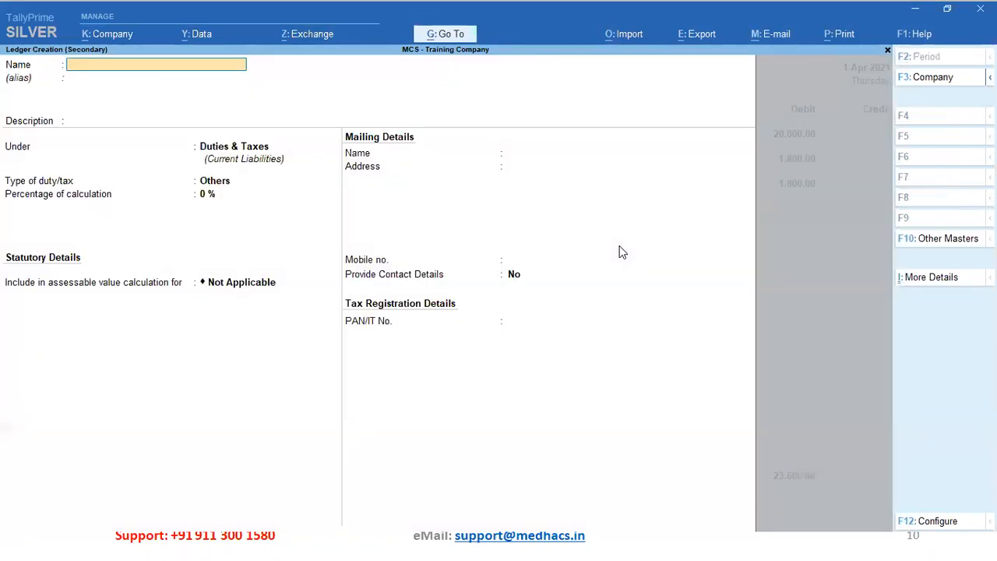
{"action": "type", "text": "Venkatesh (Landlord)"}
{"action": "key", "text": "Return"}
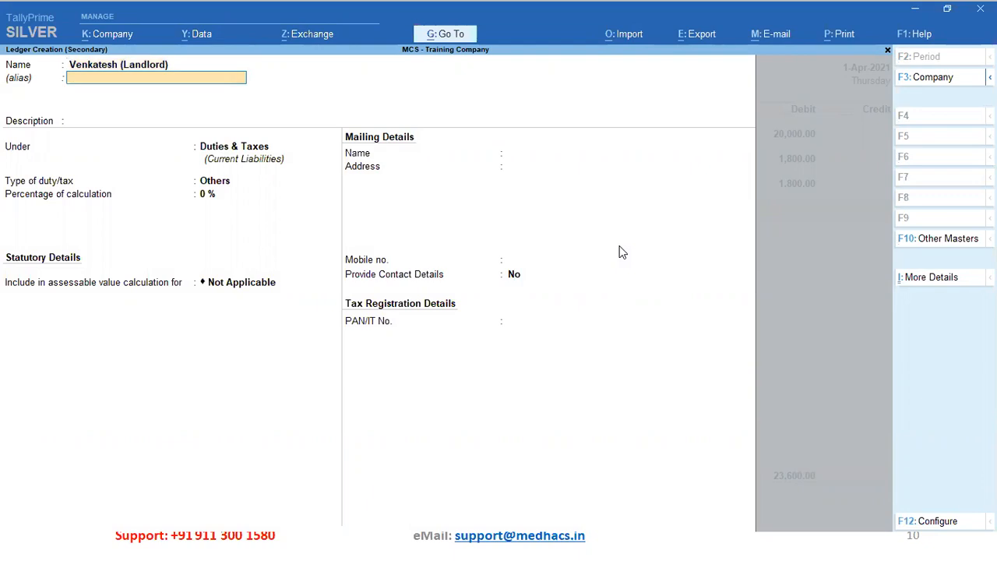
{"action": "key", "text": "Return"}
{"action": "key", "text": "Return"}
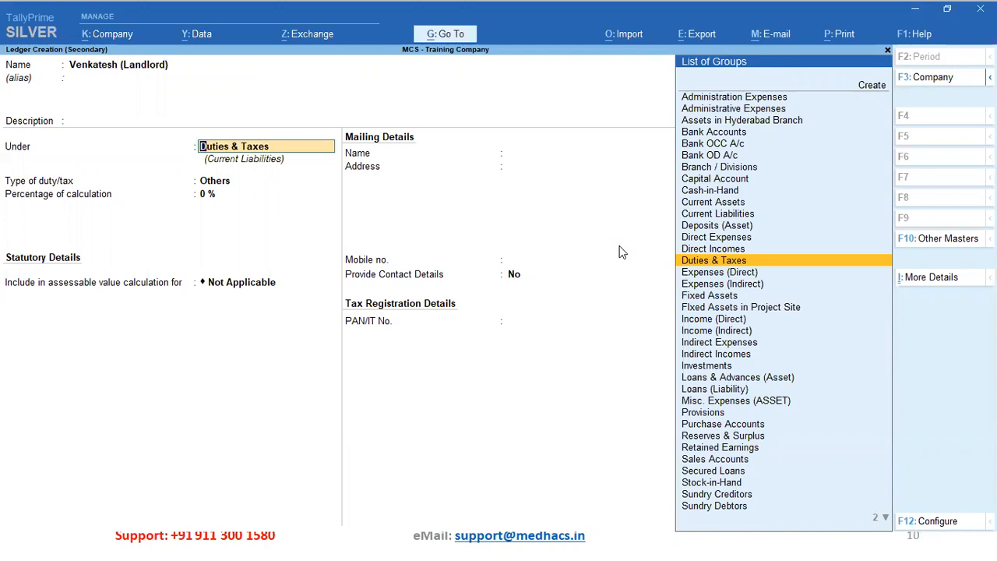
{"action": "type", "text": "S"}
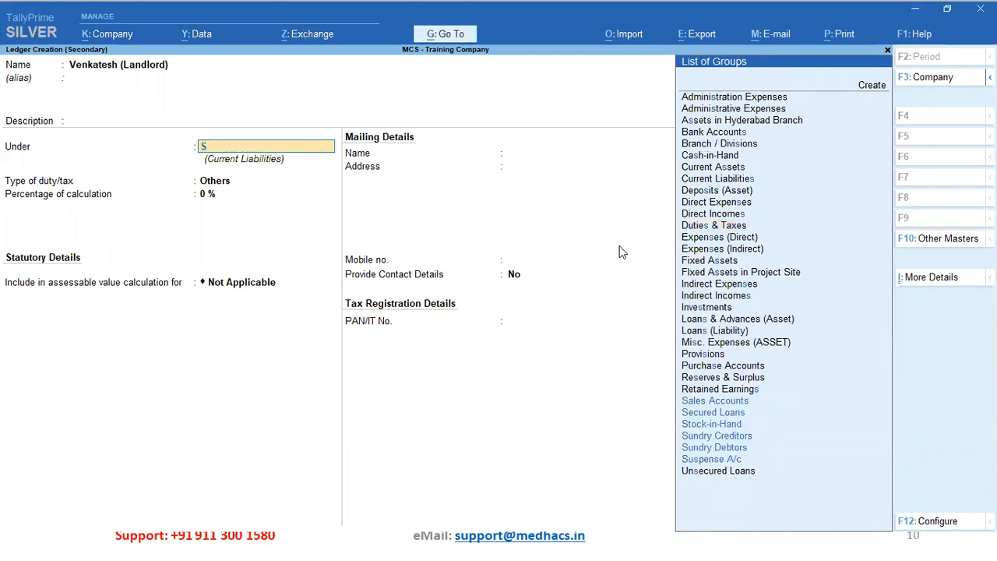
{"action": "type", "text": "un"}
{"action": "key", "text": "Return"}
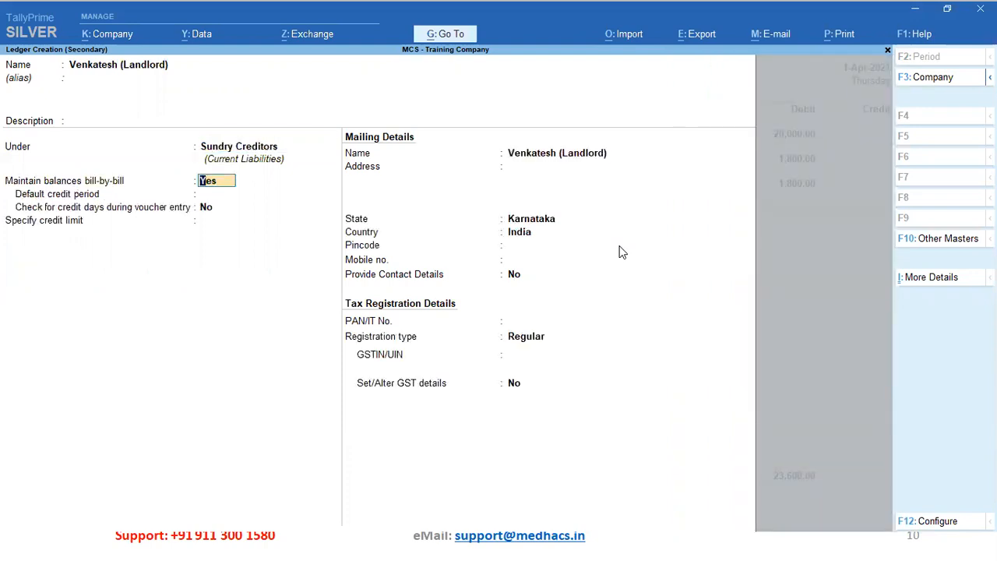
Keep bill-by-bill on and enter the landlord's mailing address, pincode and mobile number
{"action": "key", "text": "Return"}
{"action": "key", "text": "Return"}
{"action": "key", "text": "Return"}
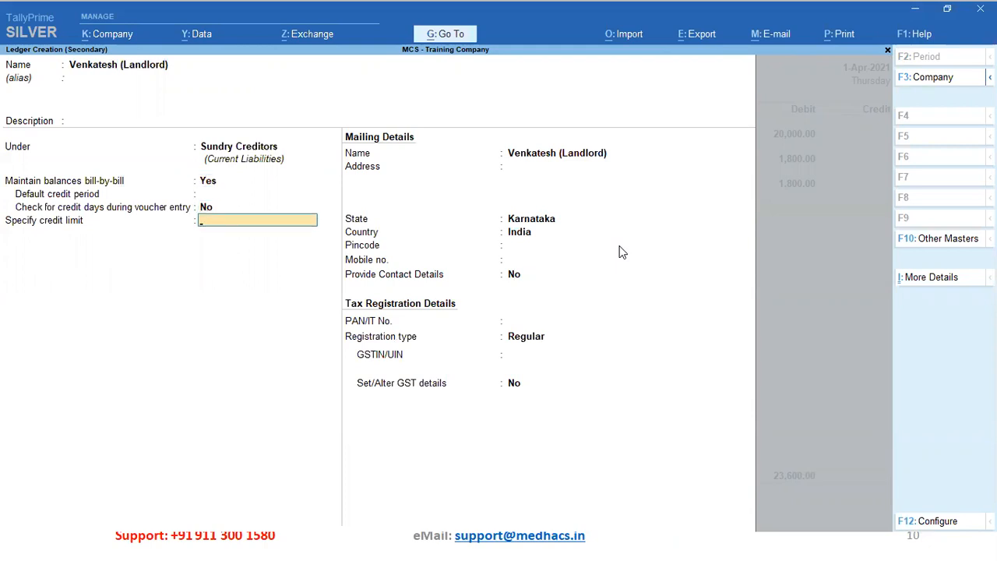
{"action": "key", "text": "Return"}
{"action": "key", "text": "Return"}
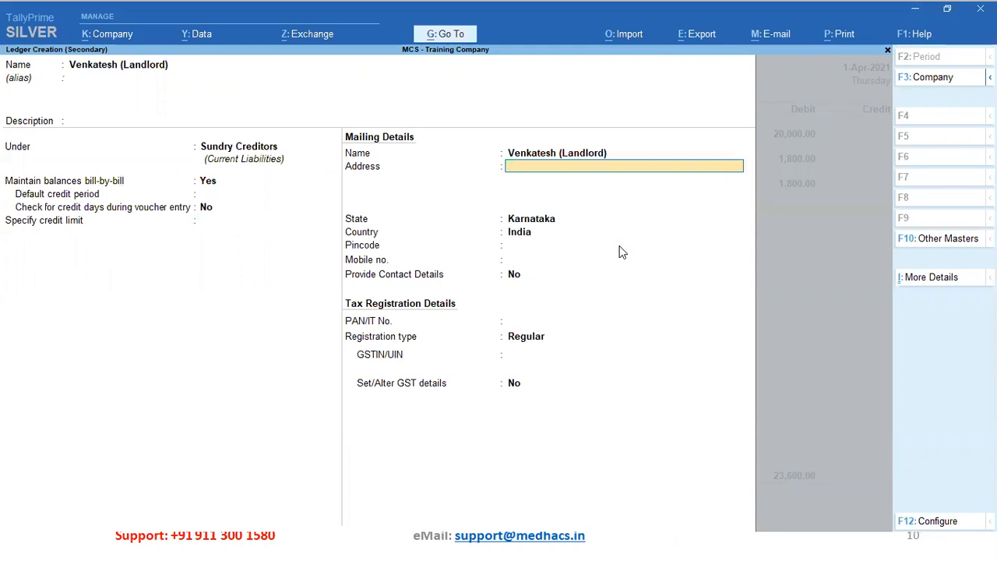
{"action": "key", "text": "Return"}
{"action": "type", "text": "Bengaluru"}
{"action": "key", "text": "Return"}
{"action": "key", "text": "Return"}
{"action": "key", "text": "Return"}
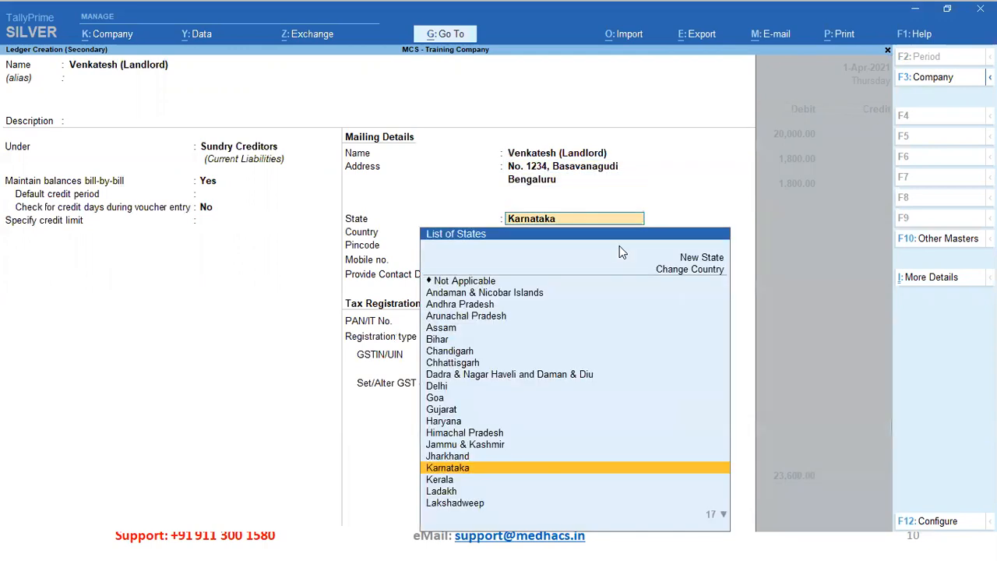
{"action": "type", "text": "56"}
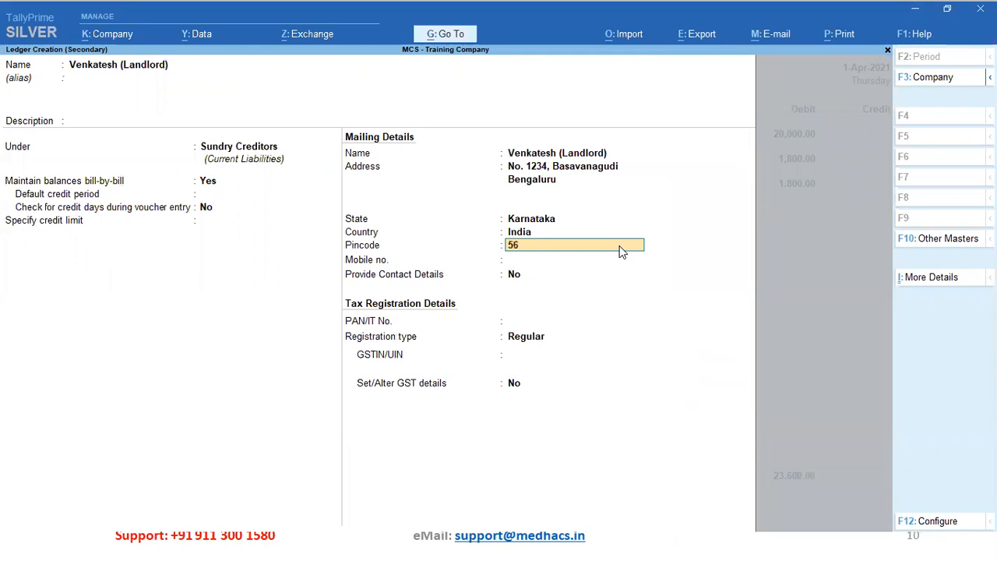
{"action": "type", "text": "0004"}
{"action": "key", "text": "Return"}
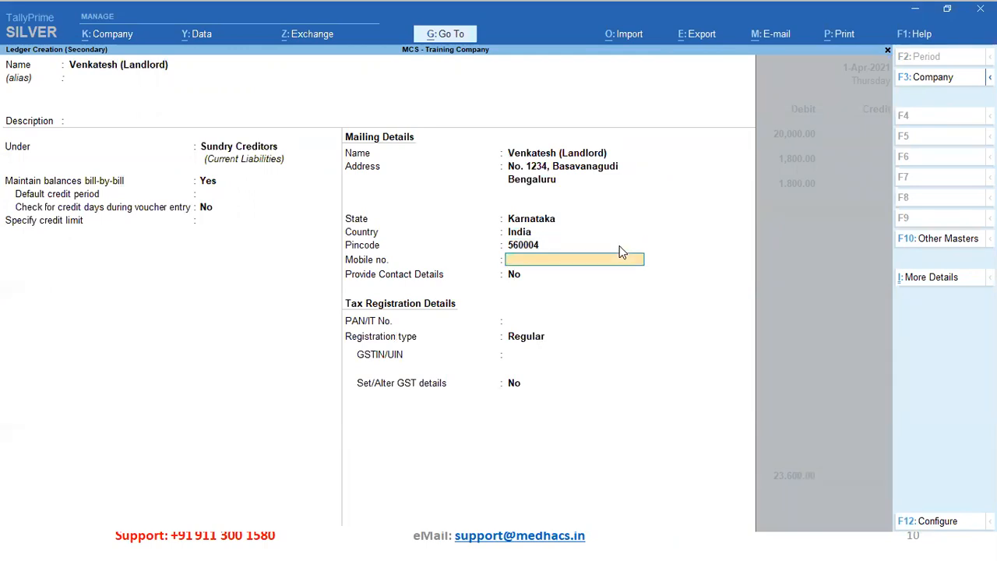
{"action": "key", "text": "Return"}
Enable contact details and enter the contact person's name and e-mail address
{"action": "key", "text": "y"}
{"action": "key", "text": "Return"}
{"action": "type", "text": "Venkatesh"}
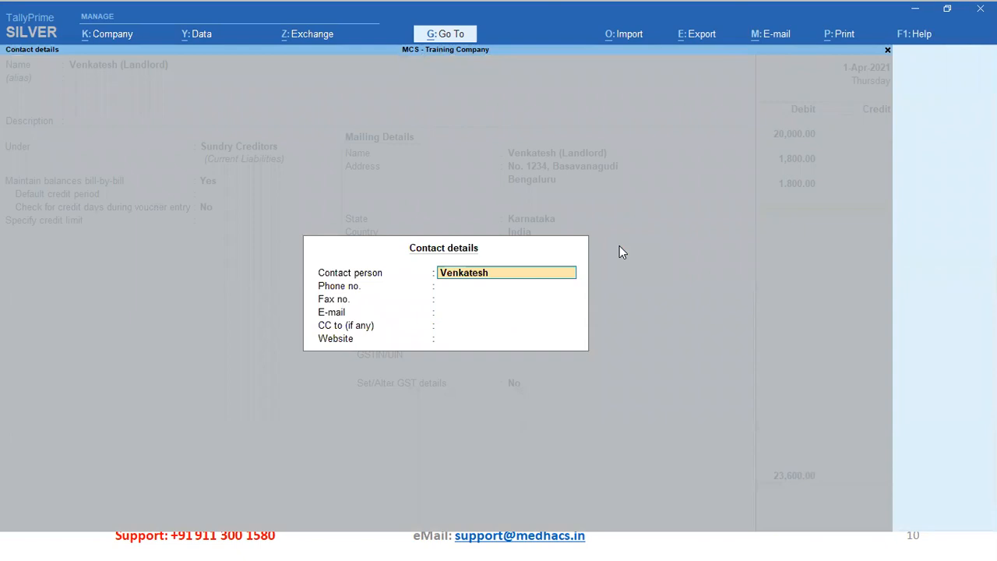
{"action": "key", "text": "Return"}
{"action": "key", "text": "Return"}
{"action": "key", "text": "Return"}
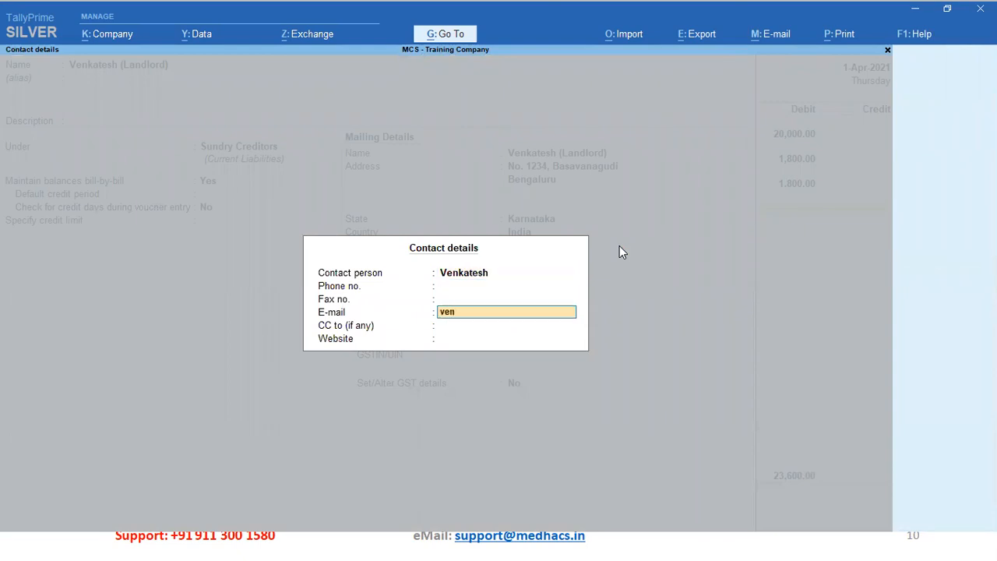
{"action": "key", "text": "Return"}
{"action": "key", "text": "Return"}
{"action": "key", "text": "Return"}
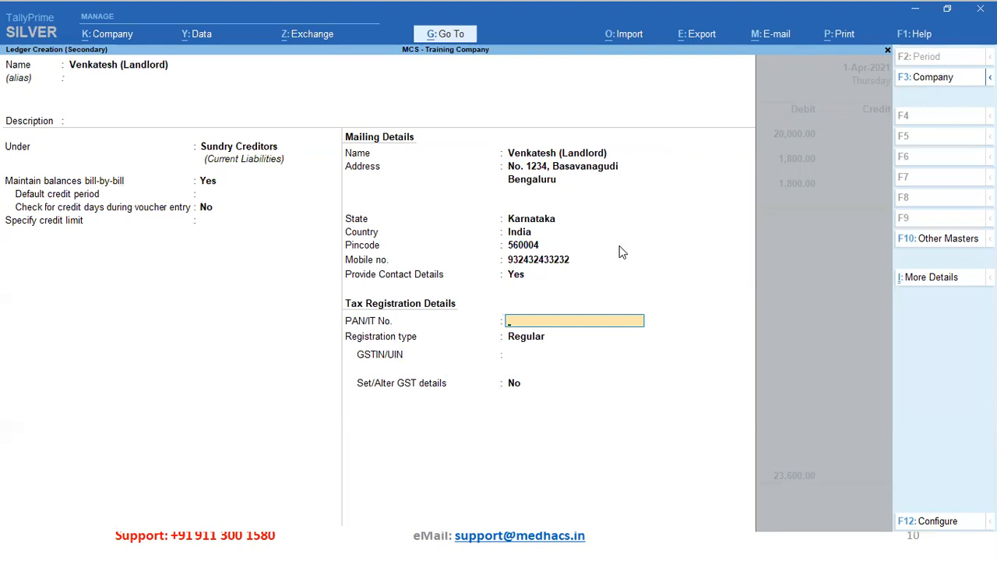
{"action": "key", "text": "alt"}
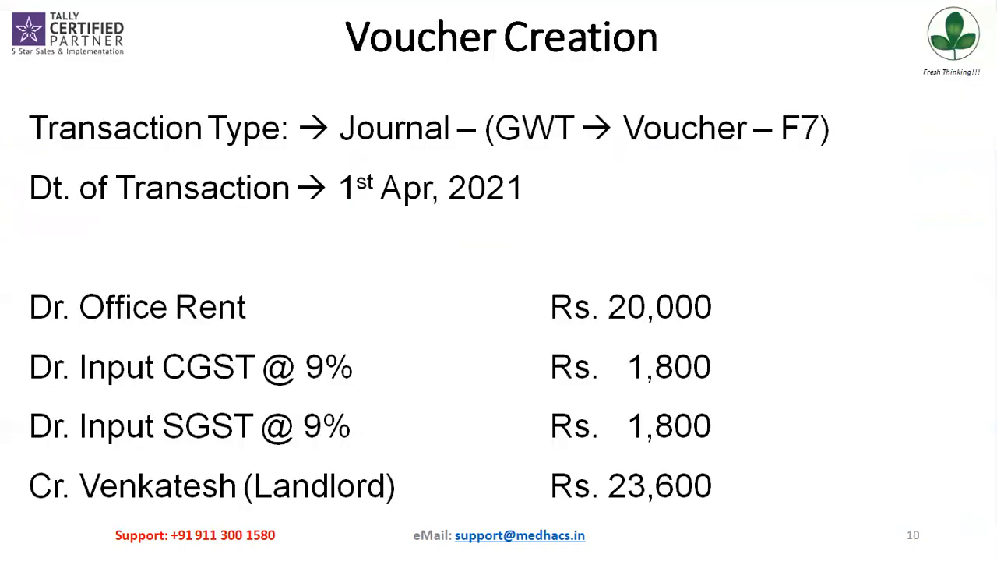
Enter the landlord's PAN/IT number in the ledger, copying it from the transaction slide
{"action": "key", "text": "Left"}
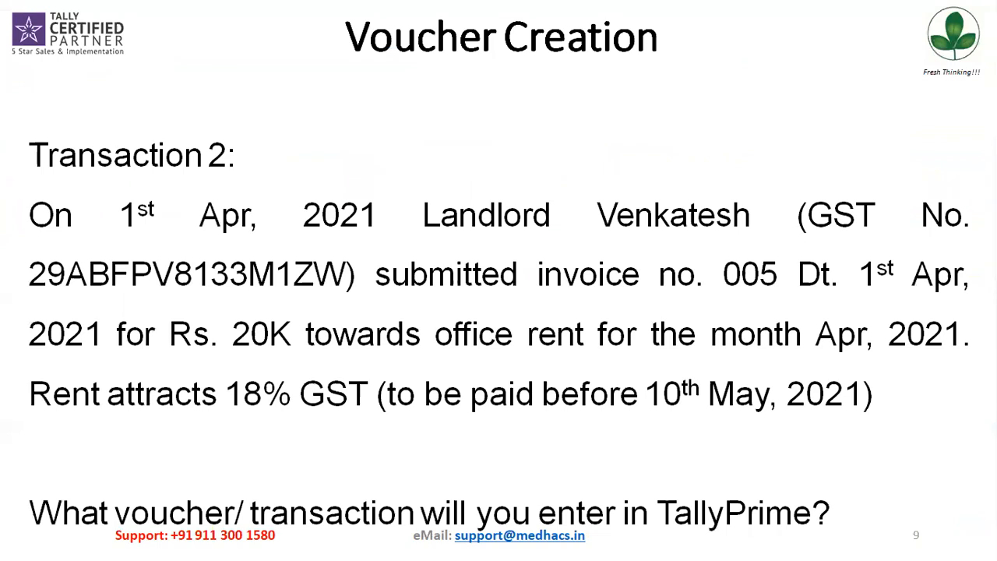
{"action": "key", "text": "alt+Tab"}
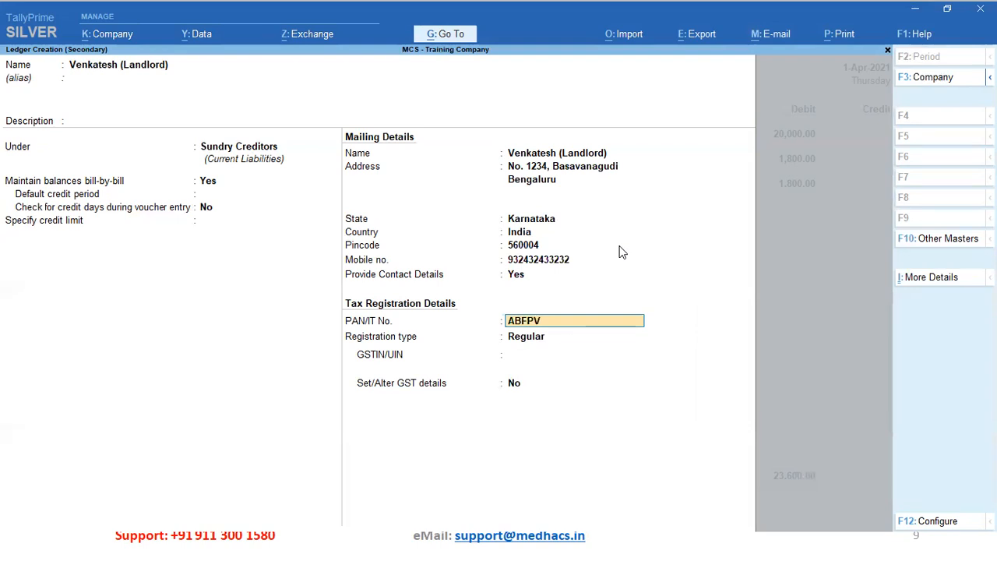
{"action": "key", "text": "alt+Tab"}
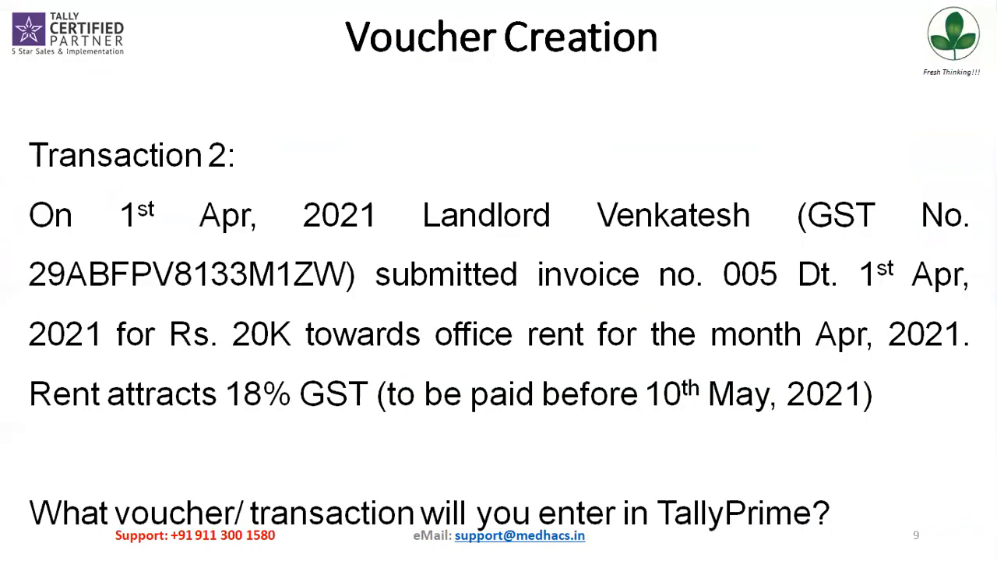
{"action": "key", "text": "alt+Tab"}
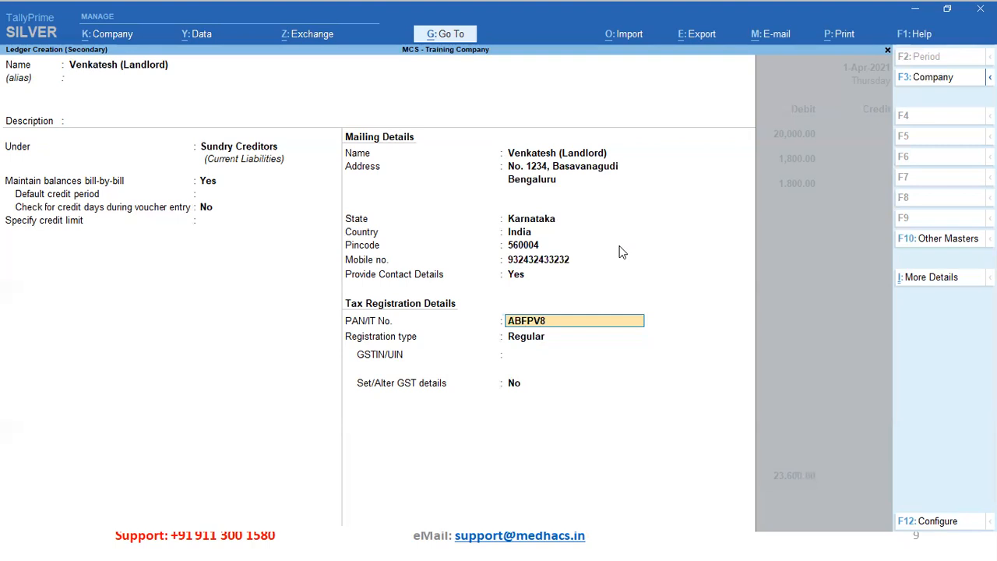
{"action": "key", "text": "ctrl"}
{"action": "key", "text": "ctrl"}
Keep registration type Regular, enter the landlord's GSTIN, and accept the ledger
{"action": "key", "text": "Return"}
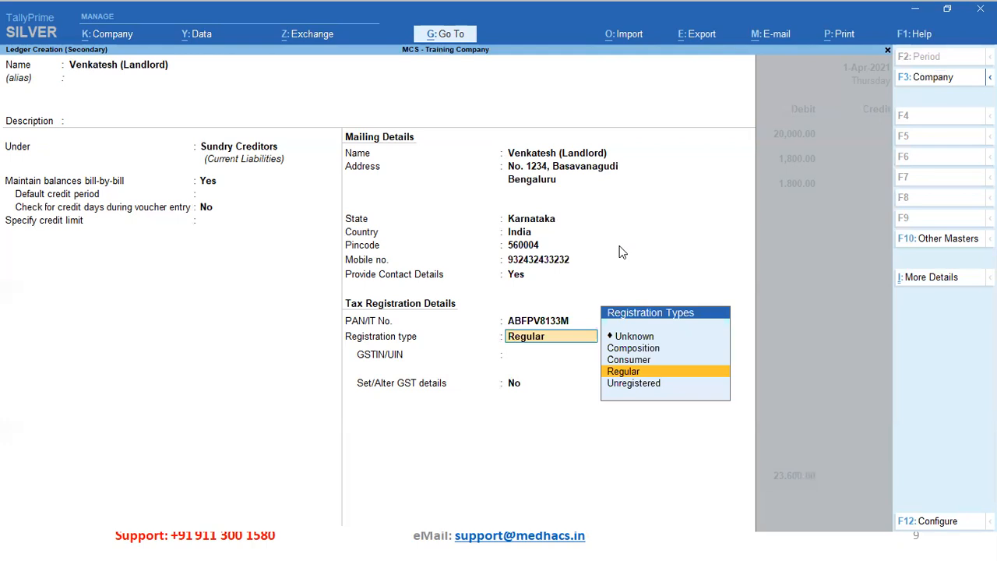
{"action": "key", "text": "Return"}
{"action": "type", "text": "29"}
{"action": "key", "text": "ctrl+alt+v"}
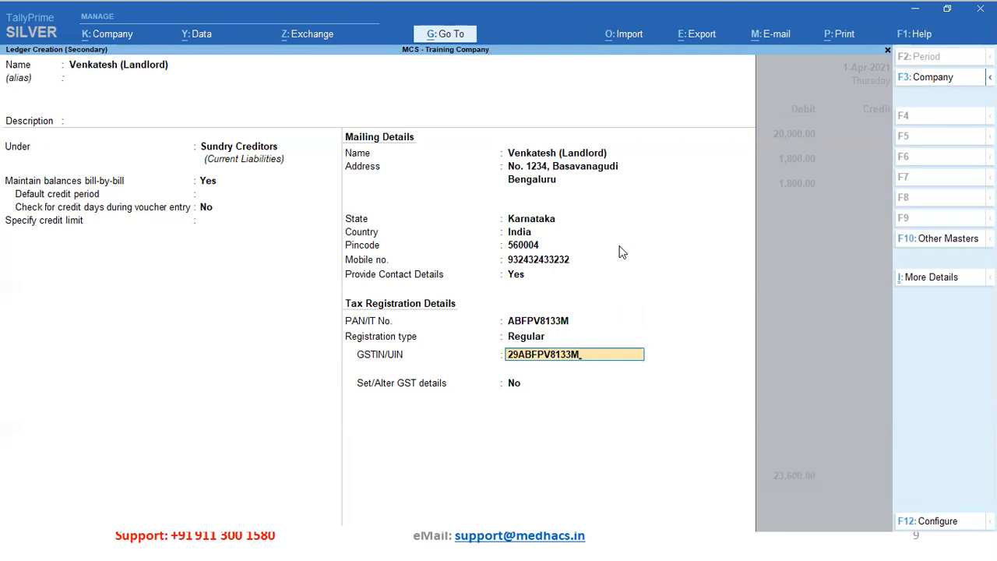
{"action": "key", "text": "alt+Tab"}
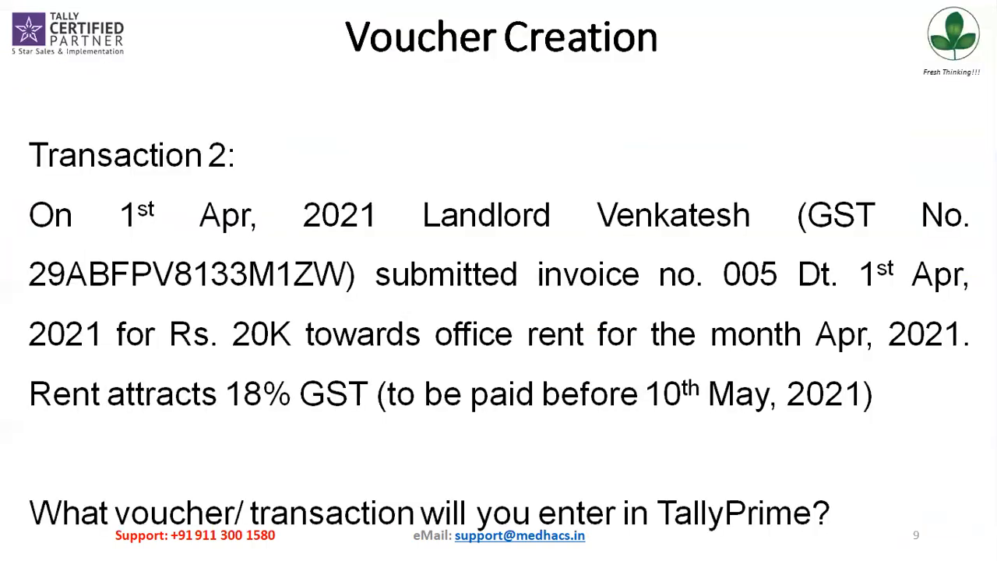
{"action": "key", "text": "alt+Tab"}
{"action": "type", "text": "1ZW"}
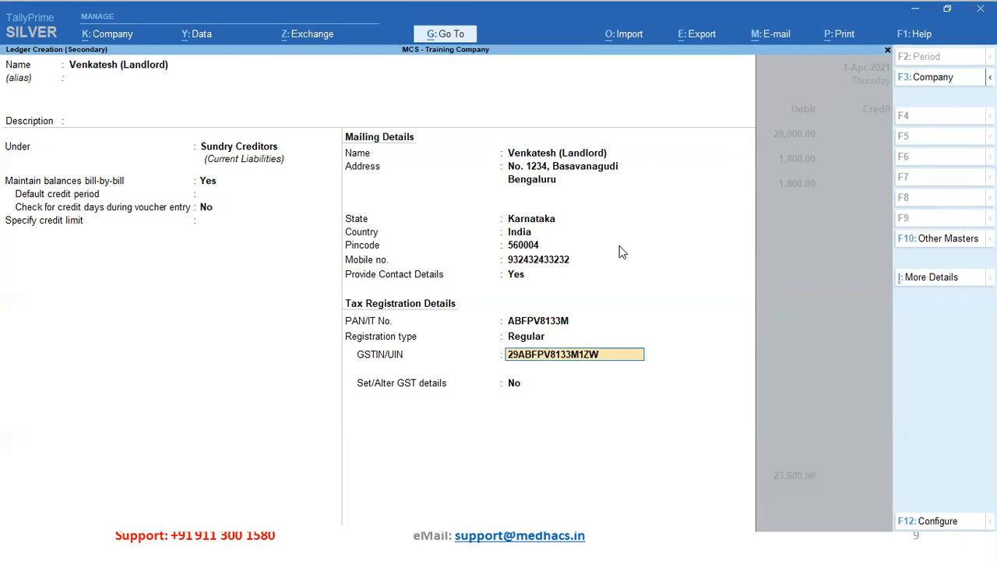
{"action": "key", "text": "Return"}
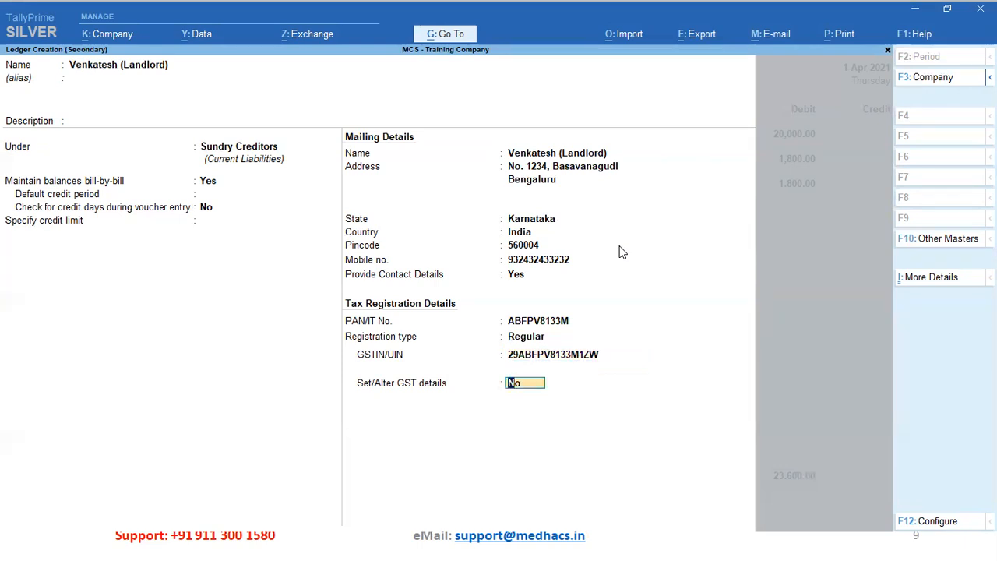
{"action": "key", "text": "Return"}
{"action": "key", "text": "Return"}
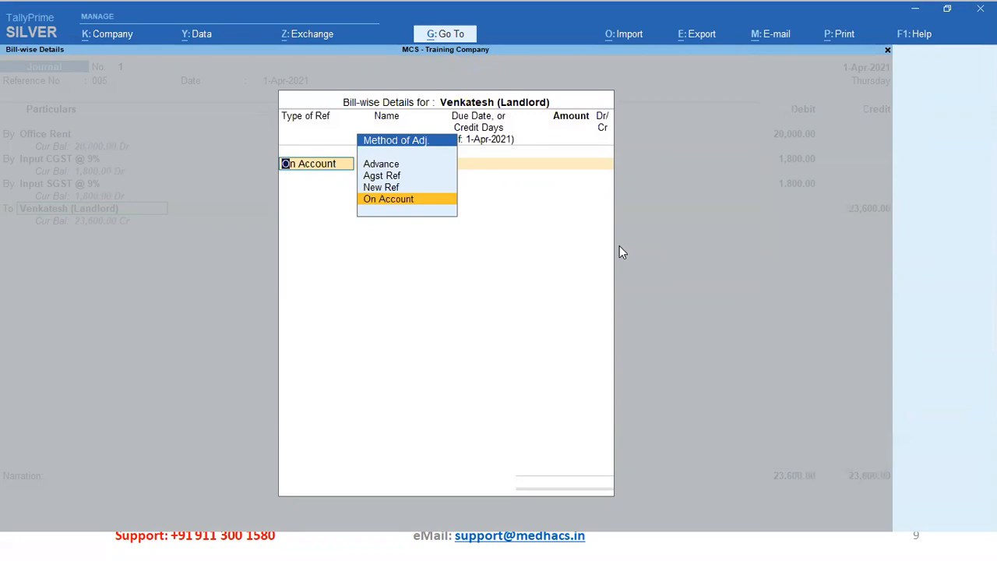
Allocate the 23,600.00 credit to new bill reference 005 with a 30-day credit period
{"action": "key", "text": "Up"}
{"action": "key", "text": "Return"}
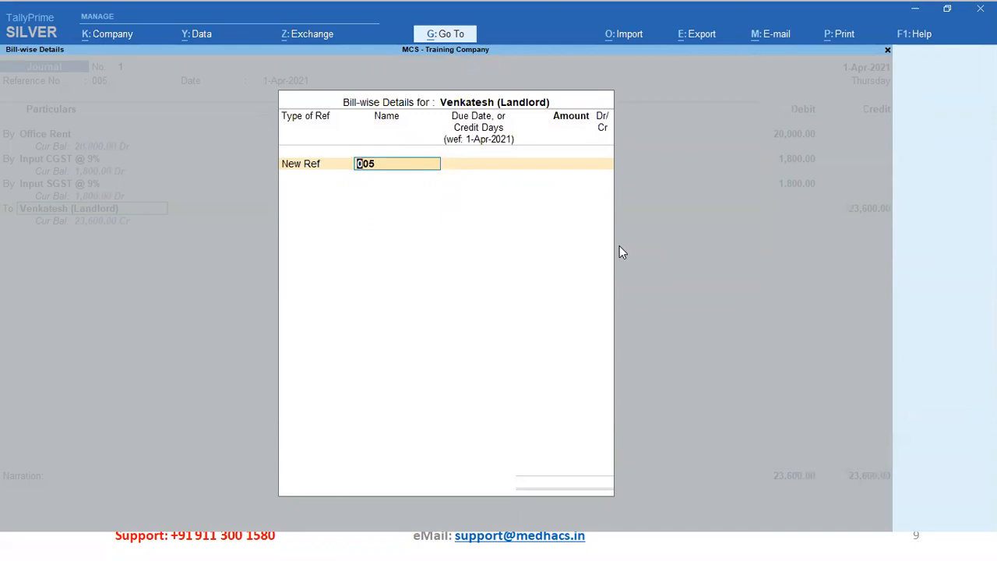
{"action": "key", "text": "Return"}
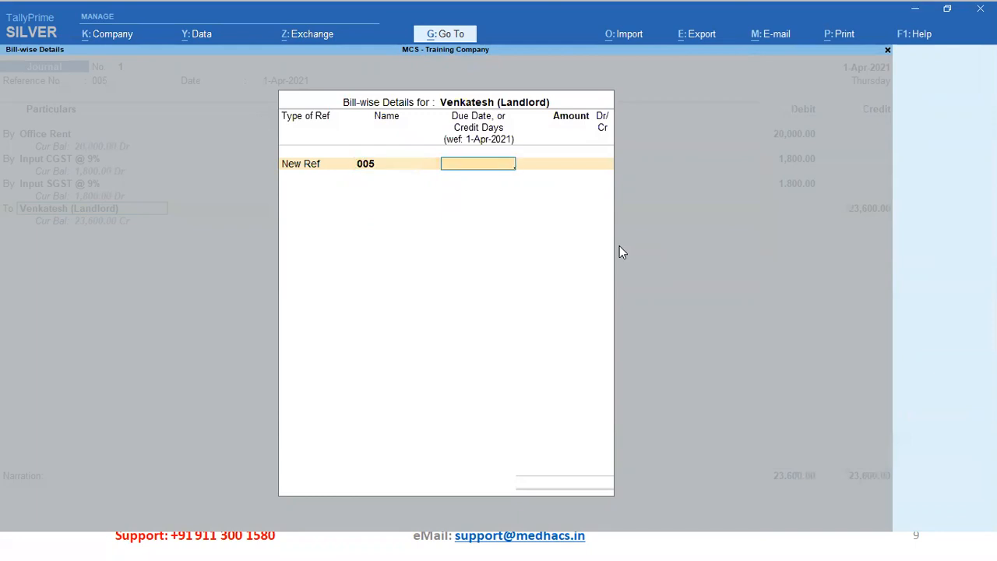
{"action": "type", "text": "30"}
{"action": "key", "text": "Return"}
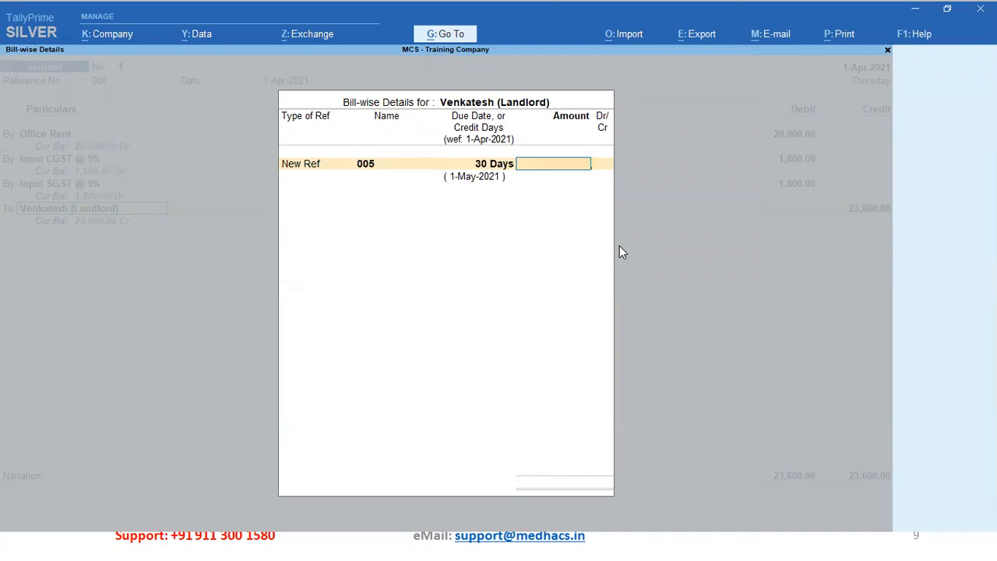
{"action": "type", "text": "23"}
{"action": "type", "text": "600"}
{"action": "key", "text": "Return"}
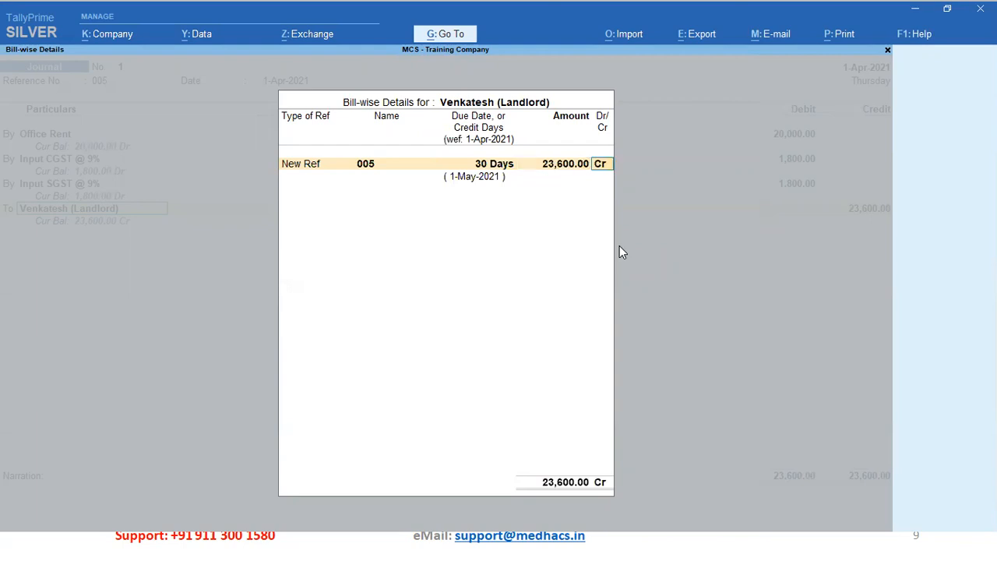
{"action": "key", "text": "Return"}
{"action": "key", "text": "Return"}
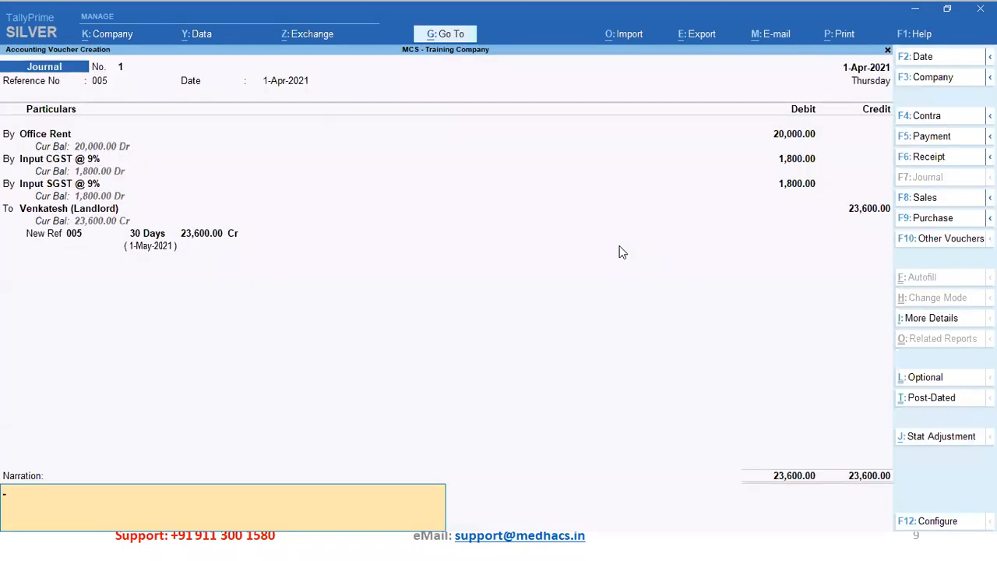
Add the narration 'Being rent invoice accounted' and save the journal voucher
{"action": "type", "text": "Being rent invoice accounted"}
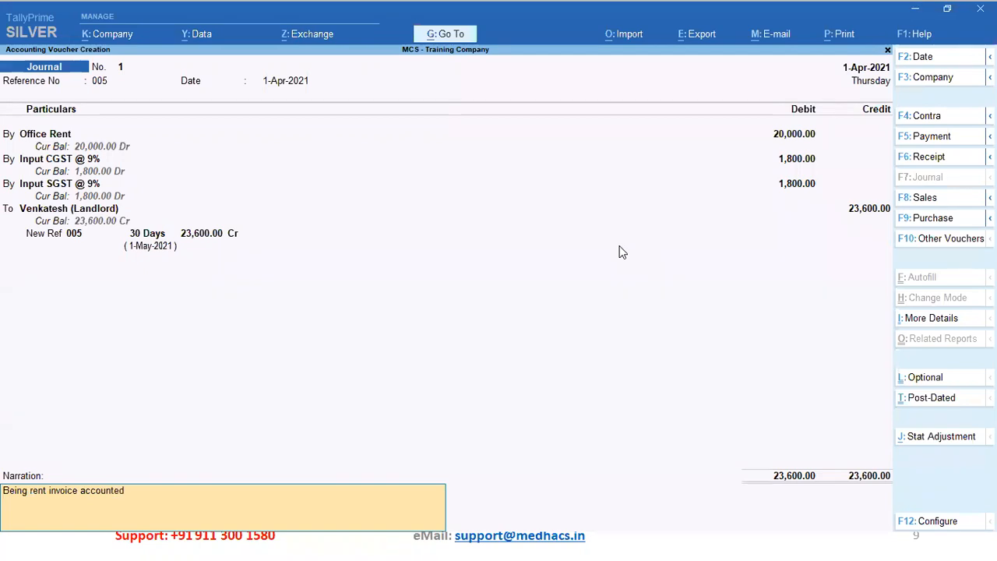
{"action": "key", "text": "Return"}
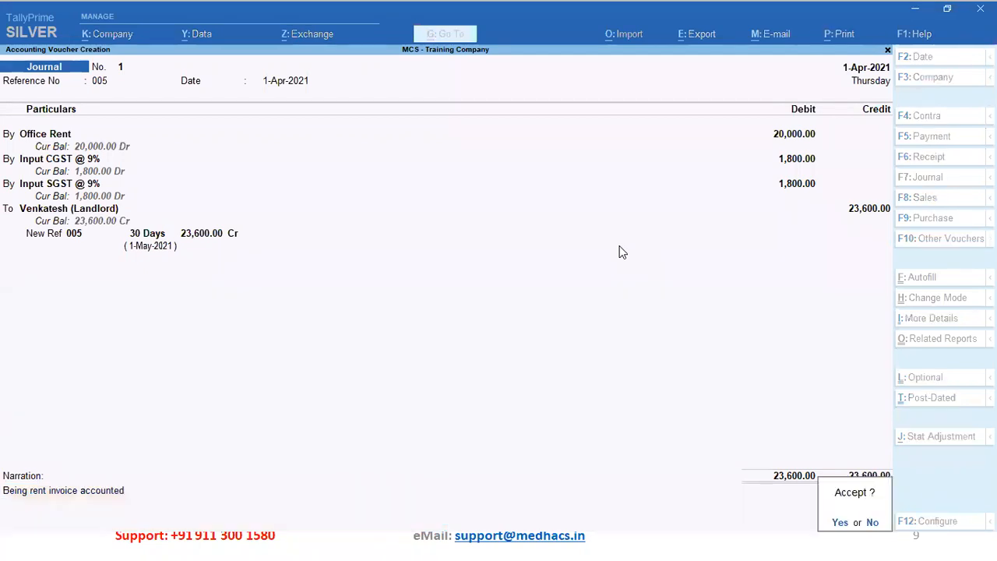
{"action": "key", "text": "Return"}
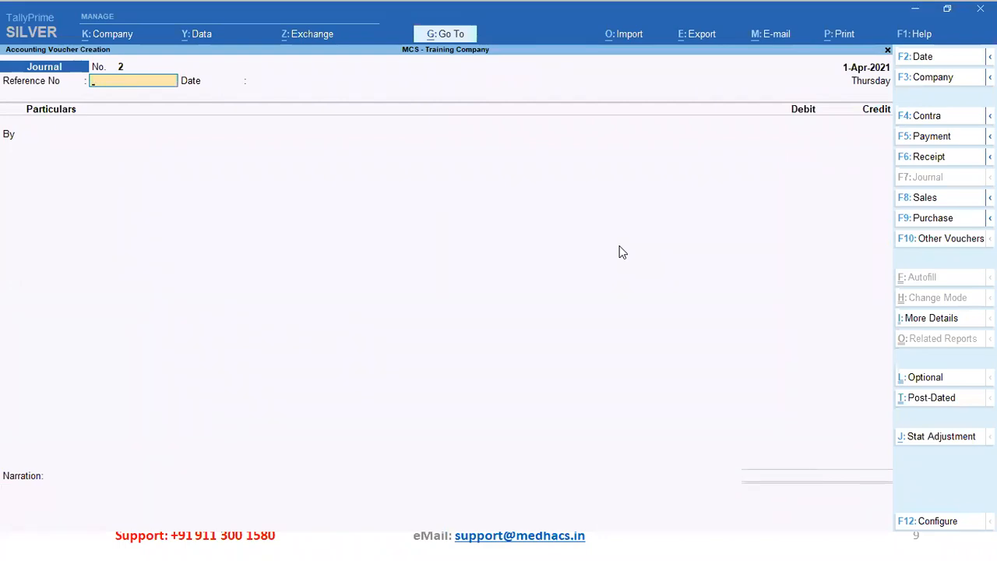
Review saved Journal No. 1, then quit voucher entry back to the Gateway of Tally
{"action": "key", "text": "Page_Up"}
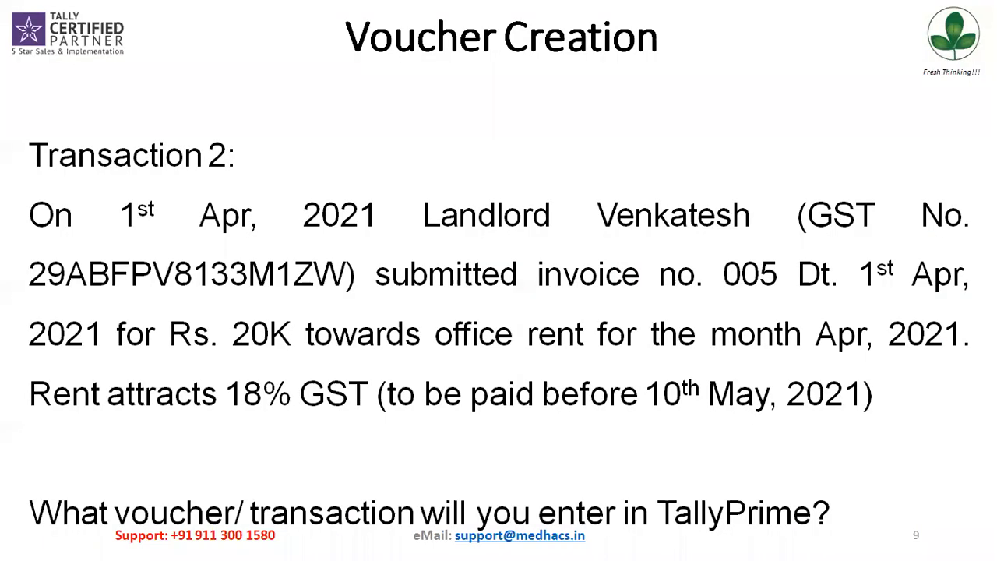
{"action": "key", "text": "Right"}
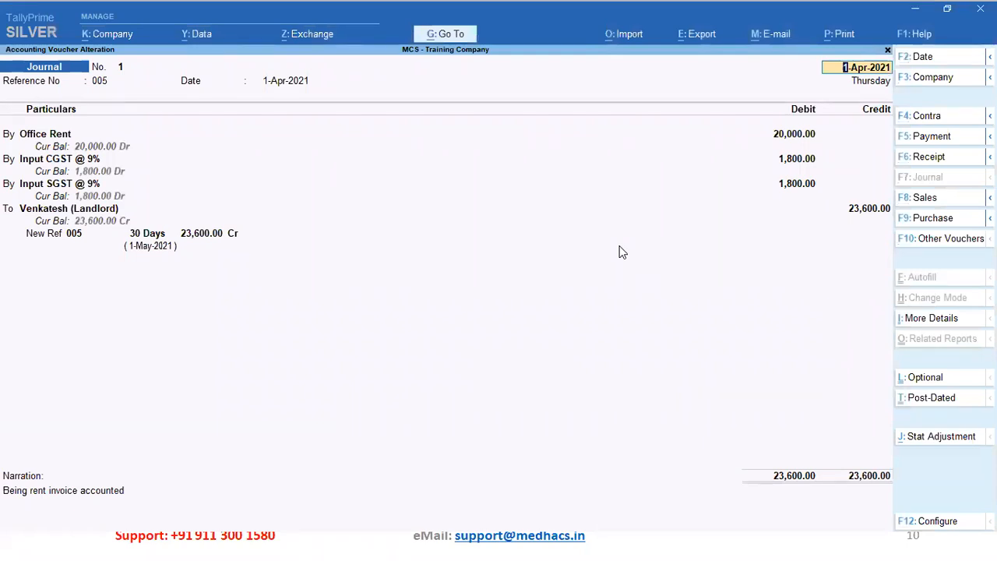
{"action": "key", "text": "Escape"}
{"action": "key", "text": "Return"}
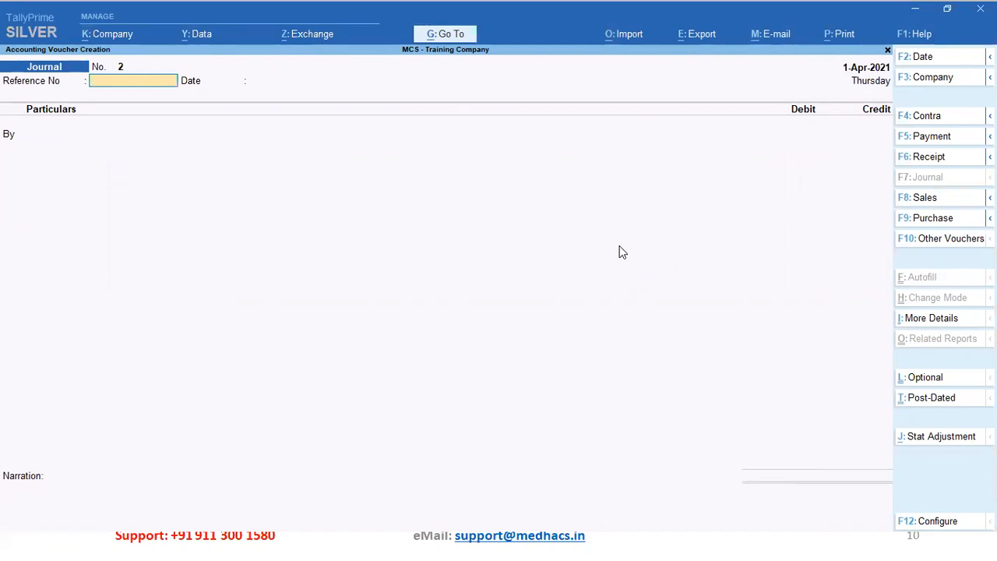
{"action": "key", "text": "Escape"}
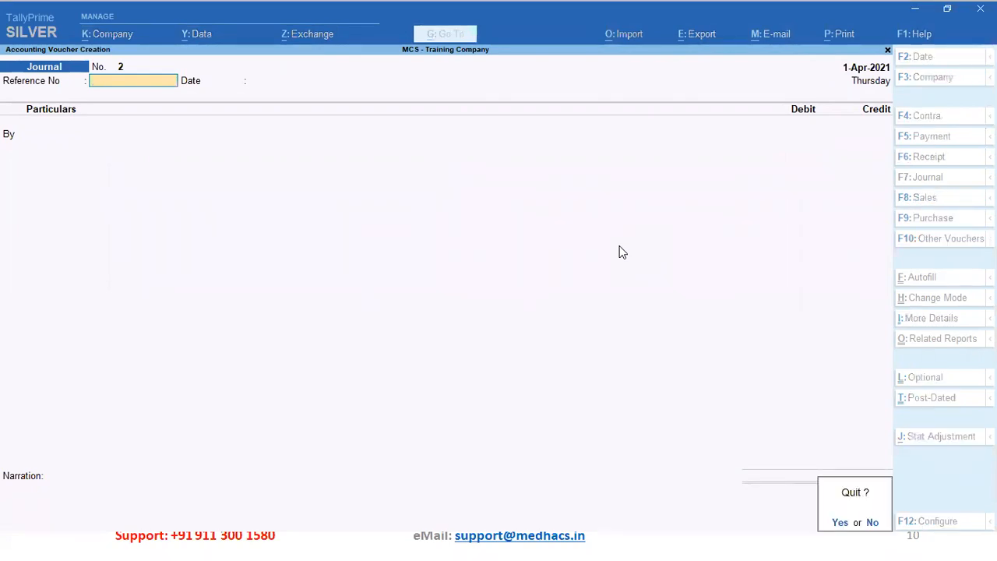
{"action": "key", "text": "Return"}
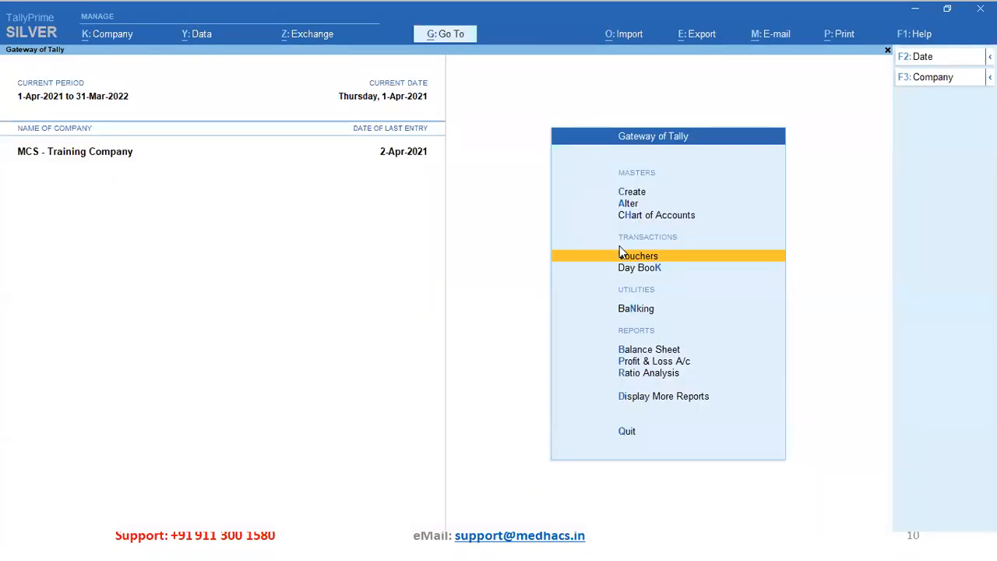
{"action": "key", "text": "Down"}
{"action": "key", "text": "Down"}
{"action": "key", "text": "Down"}
{"action": "key", "text": "Down"}
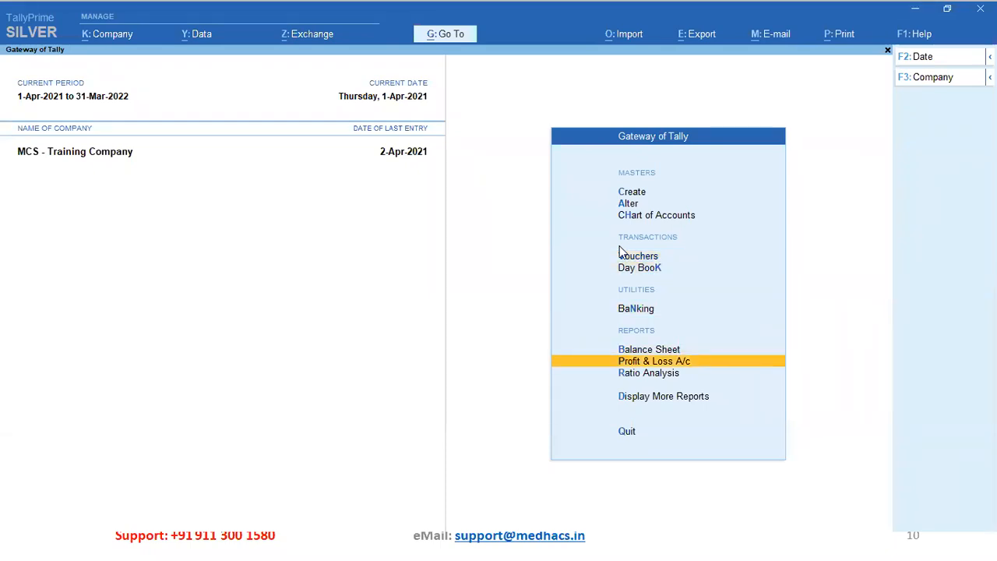
{"action": "key", "text": "Down"}
{"action": "key", "text": "Down"}
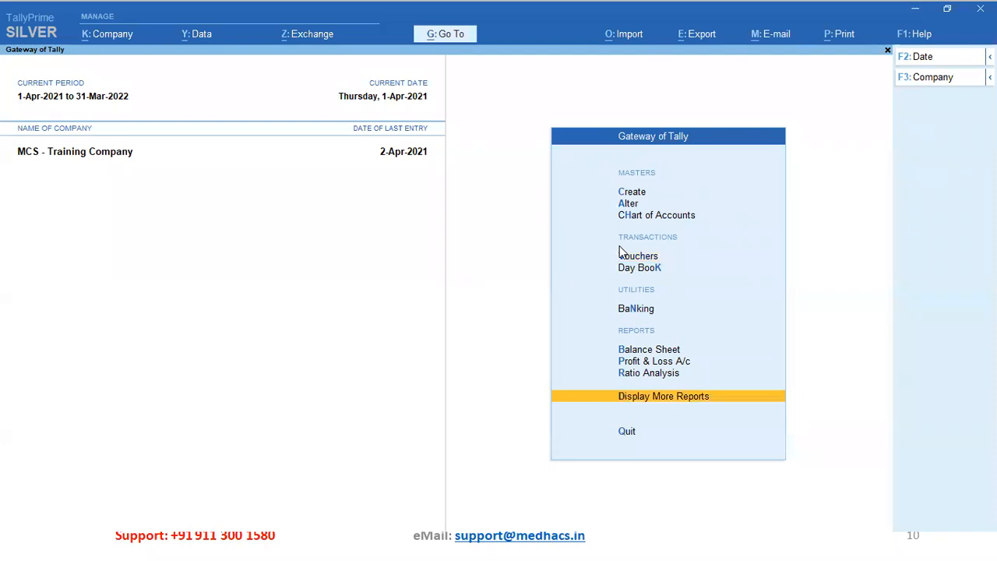
{"action": "key", "text": "Return"}
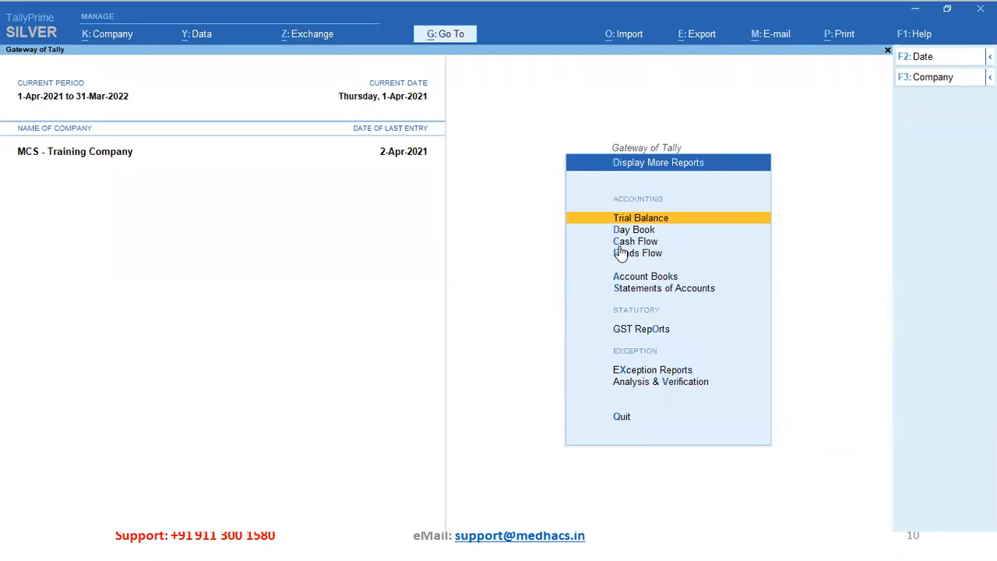
{"action": "key", "text": "Return"}
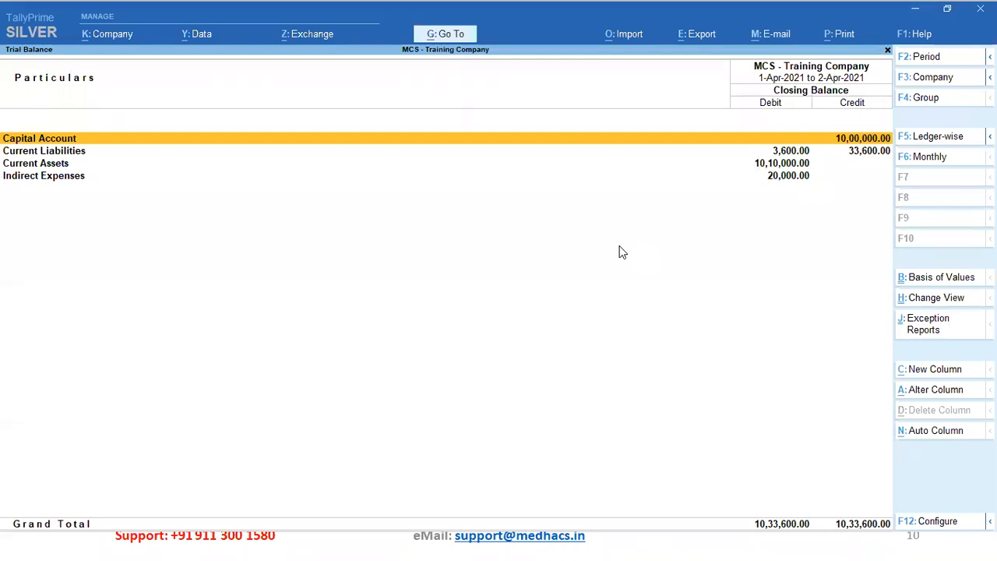
{"action": "left_click", "coordinate": [927, 147]}
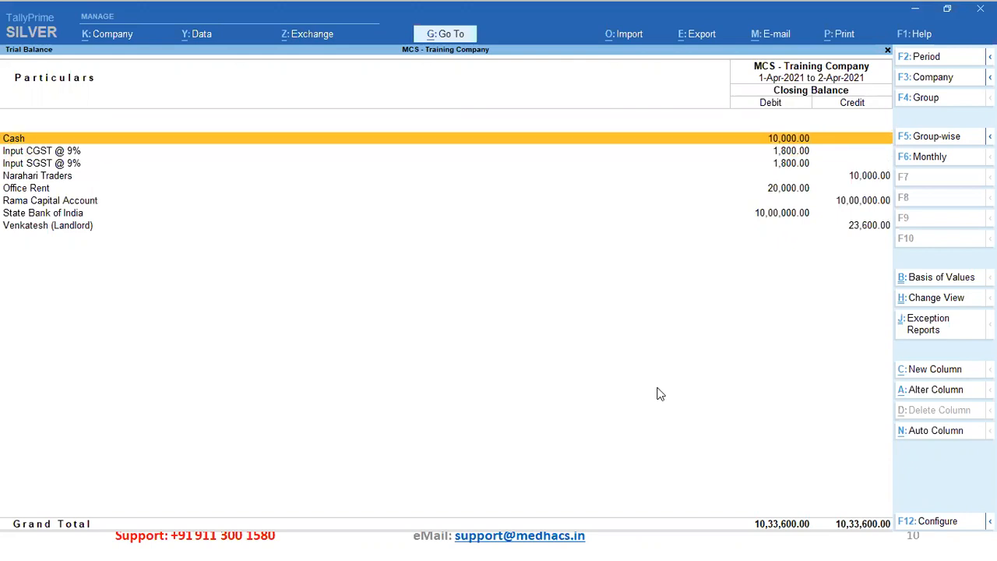
{"action": "key", "text": "Down"}
{"action": "key", "text": "Down"}
{"action": "key", "text": "Up"}
{"action": "key", "text": "Down"}
{"action": "key", "text": "Up"}
{"action": "key", "text": "Down"}
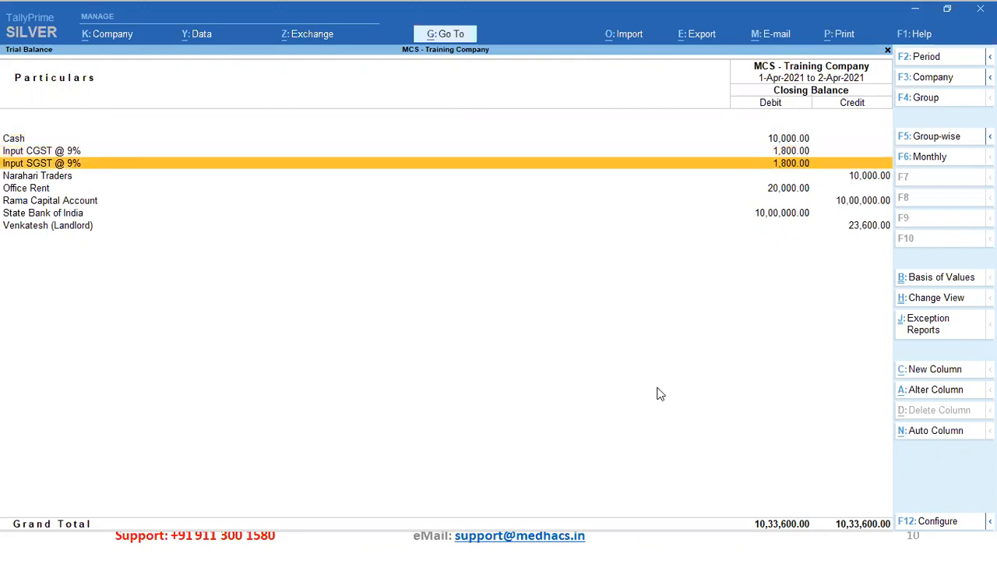
{"action": "key", "text": "Down"}
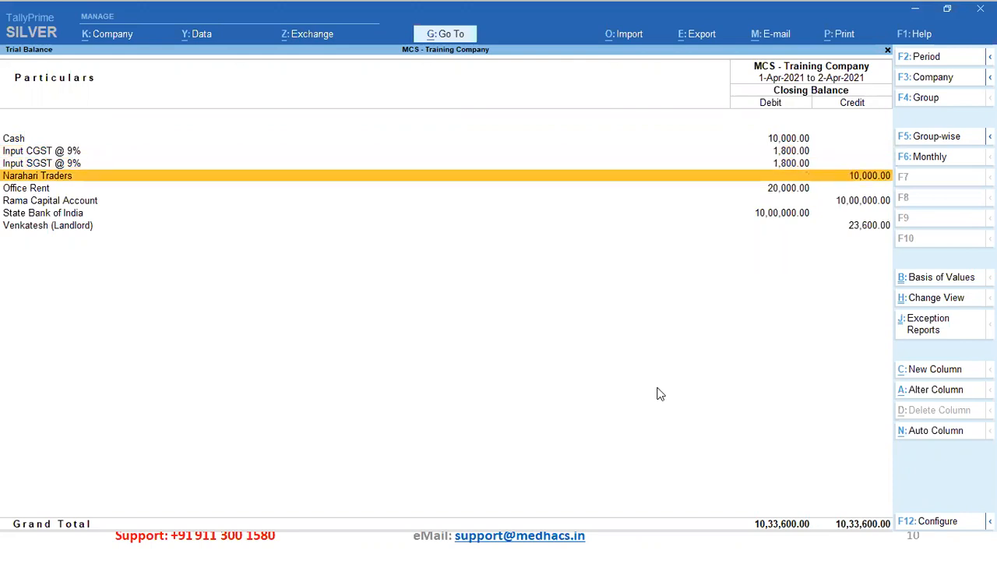
{"action": "key", "text": "Down"}
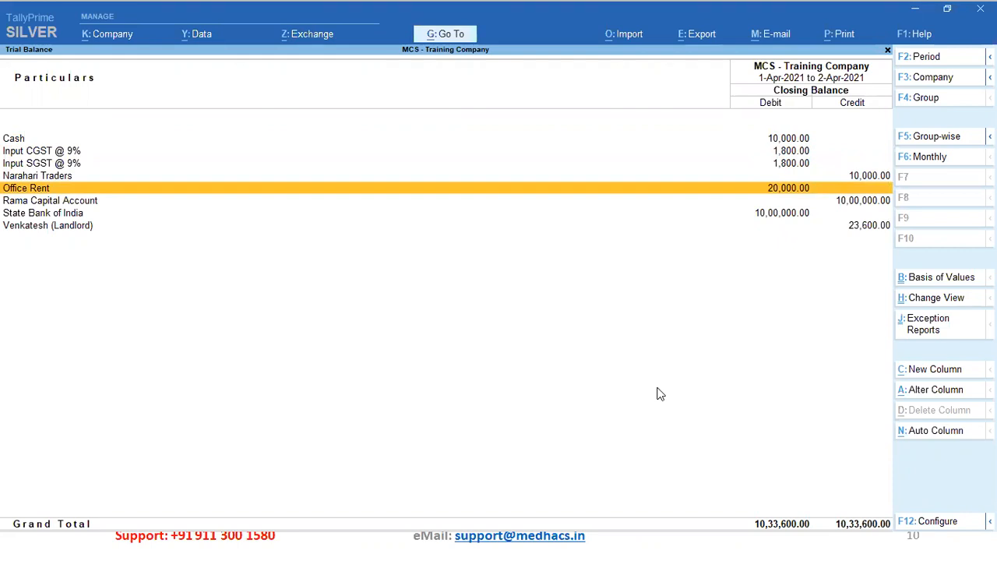
{"action": "key", "text": "Down"}
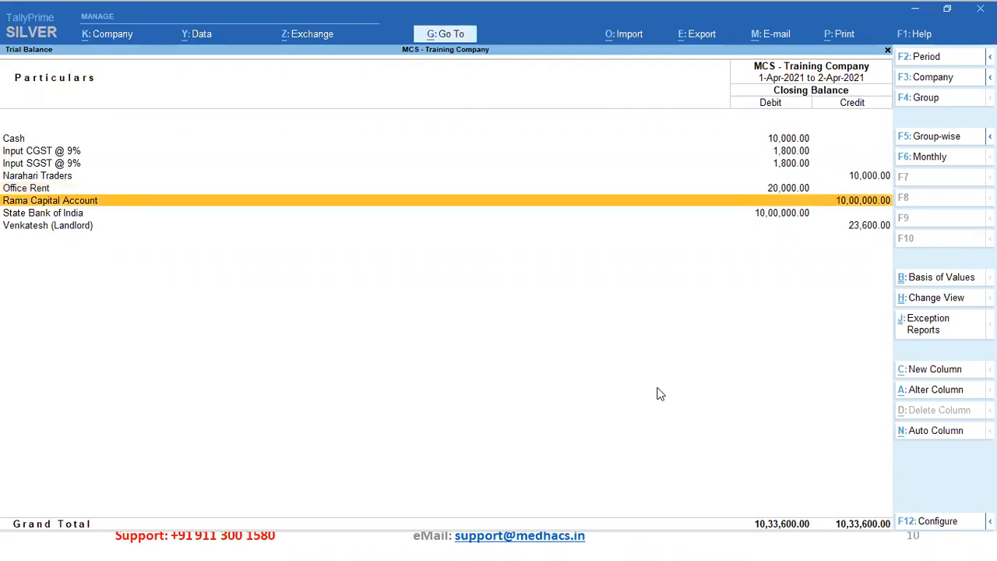
{"action": "key", "text": "Down"}
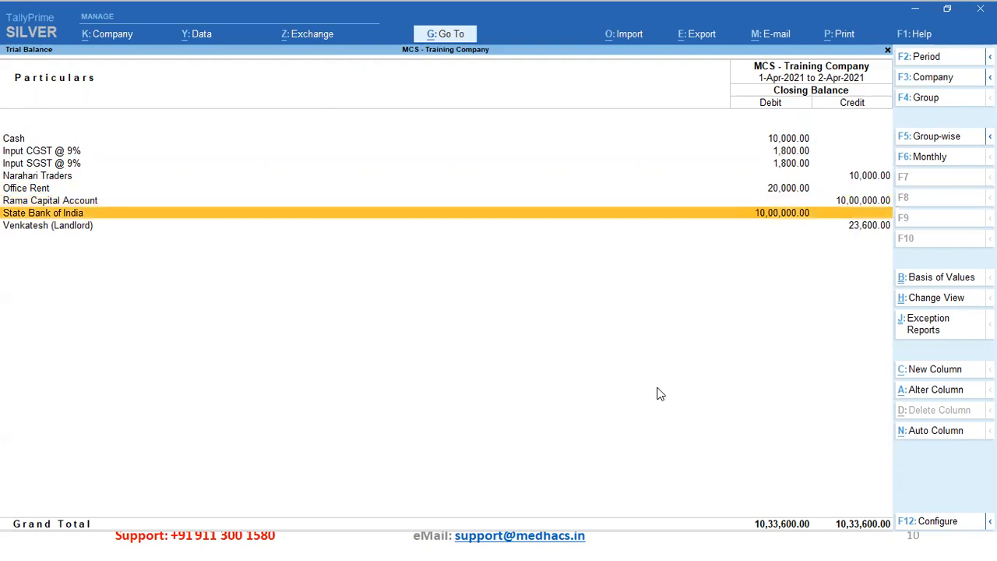
{"action": "key", "text": "Down"}
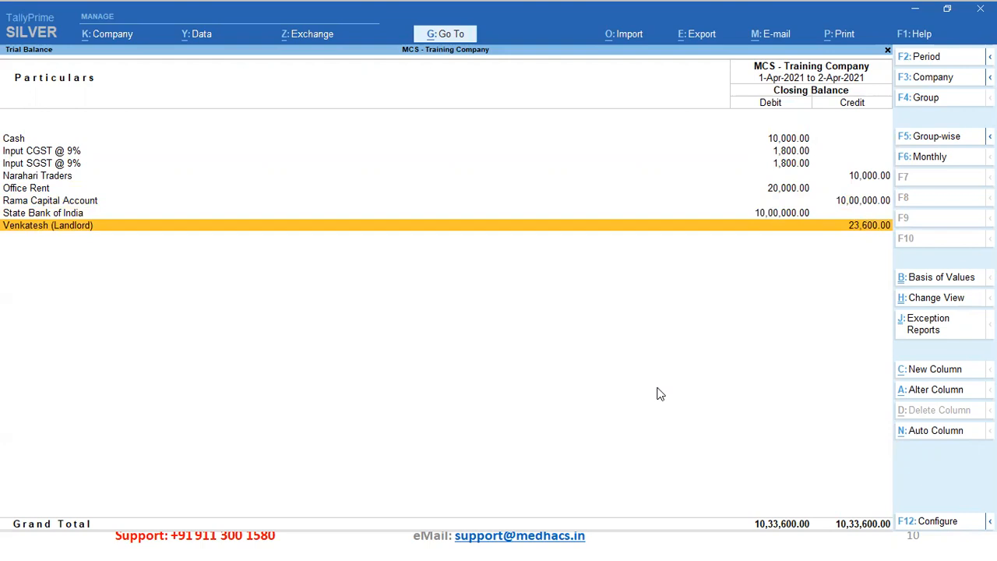
{"action": "key", "text": "Up"}
{"action": "key", "text": "Up"}
{"action": "key", "text": "Up"}
{"action": "key", "text": "Up"}
{"action": "key", "text": "Up"}
{"action": "key", "text": "Up"}
{"action": "key", "text": "Up"}
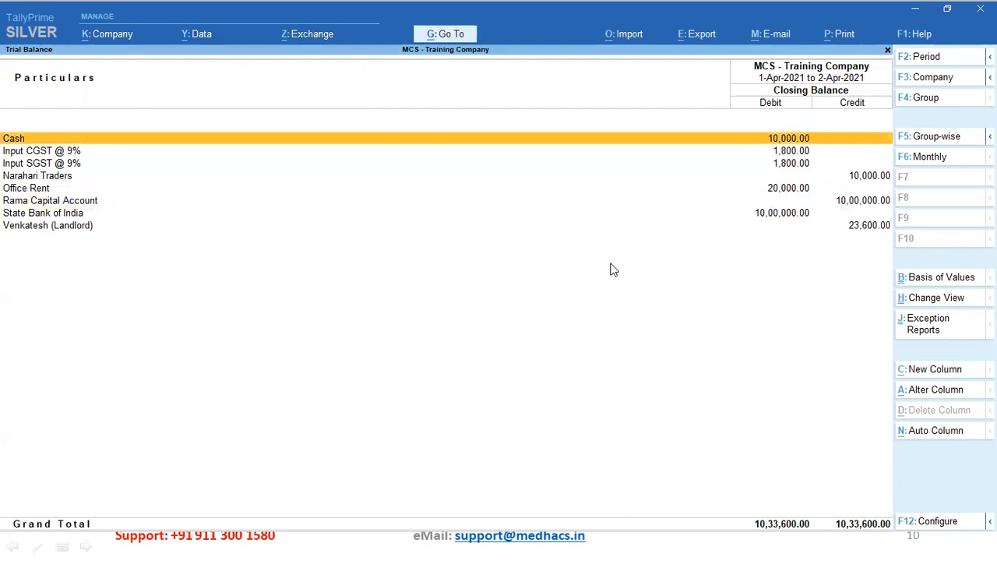
{"action": "key", "text": "Escape"}
{"action": "key", "text": "Escape"}
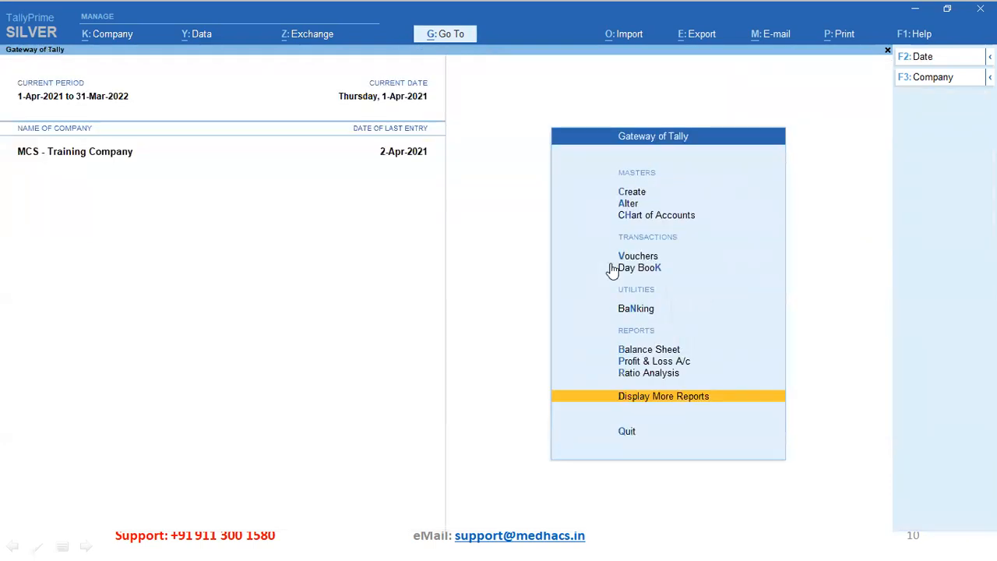
{"action": "key", "text": "Up"}
{"action": "key", "text": "Up"}
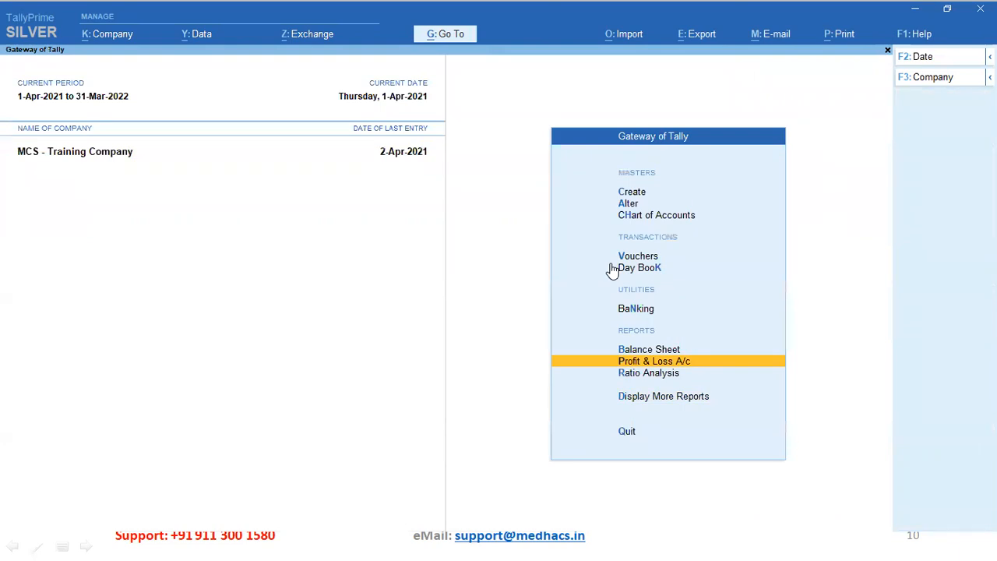
{"action": "key", "text": "Return"}
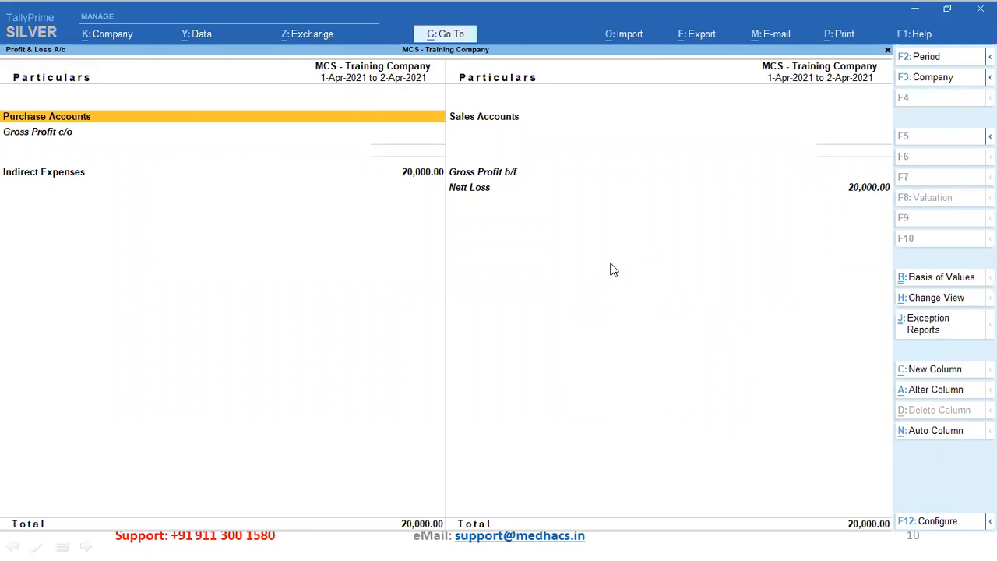
{"action": "key", "text": "Down"}
{"action": "key", "text": "Down"}
{"action": "key", "text": "shift+Return"}
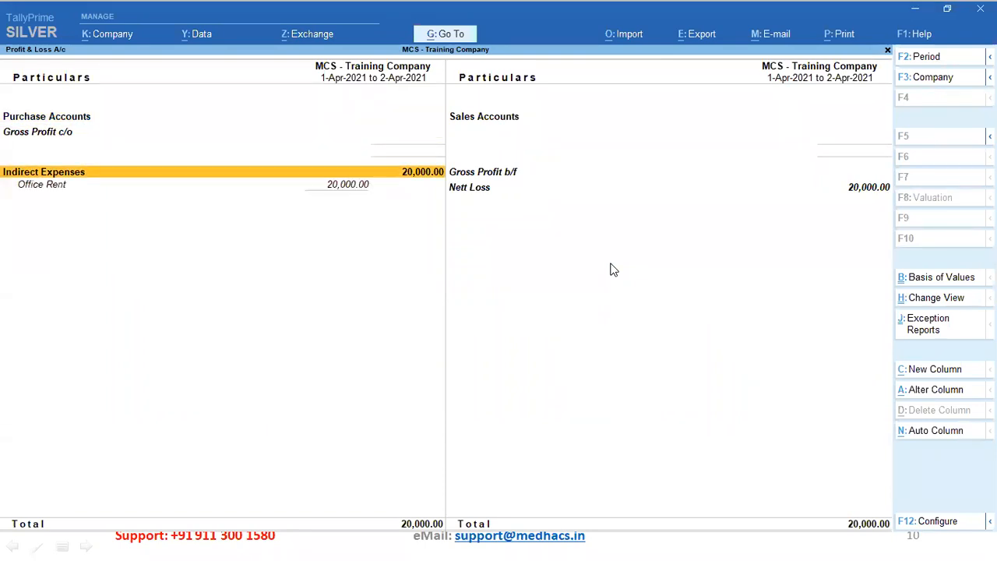
{"action": "key", "text": "Down"}
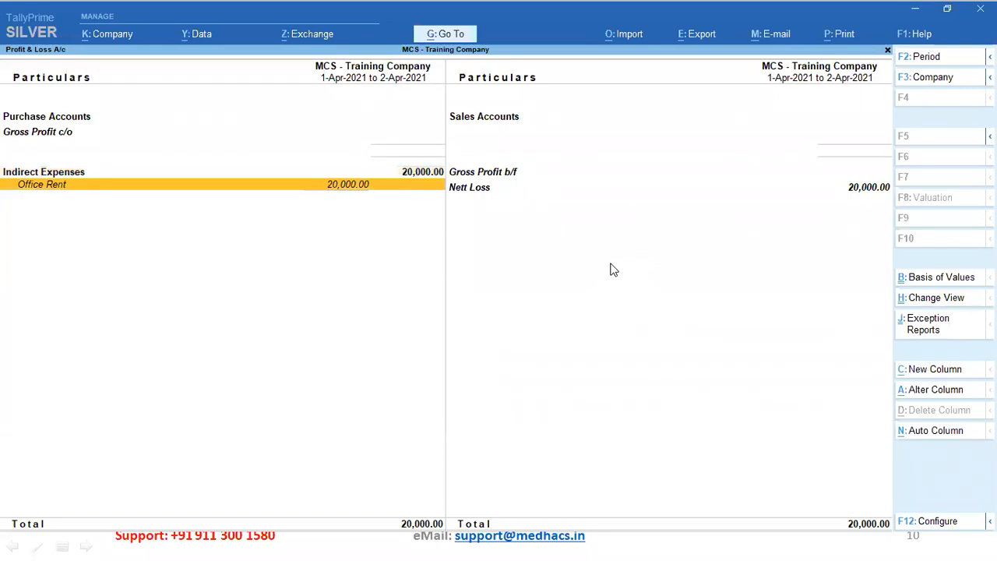
{"action": "key", "text": "Up"}
{"action": "key", "text": "Down"}
{"action": "key", "text": "Right"}
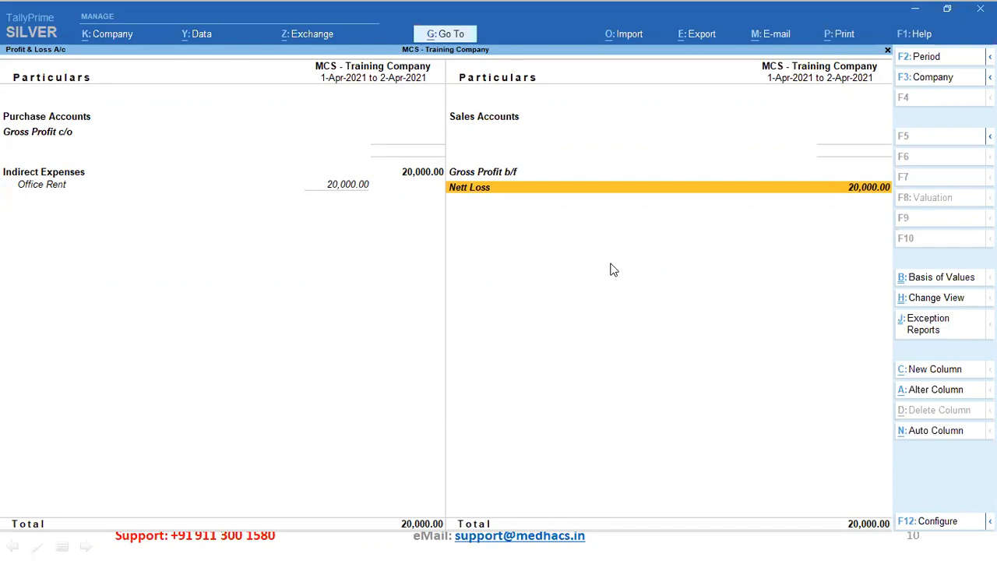
{"action": "key", "text": "Escape"}
{"action": "key", "text": "Up"}
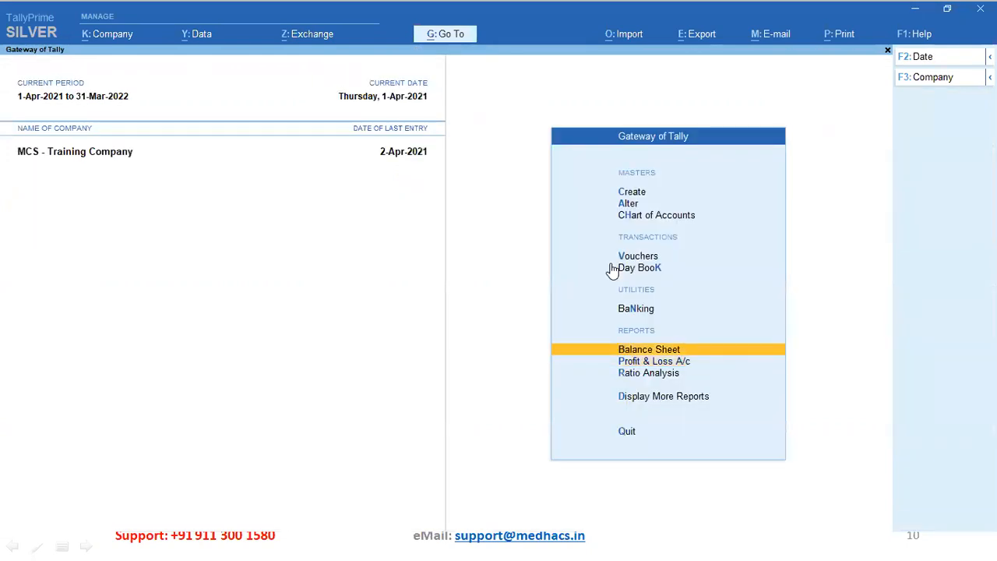
{"action": "key", "text": "Return"}
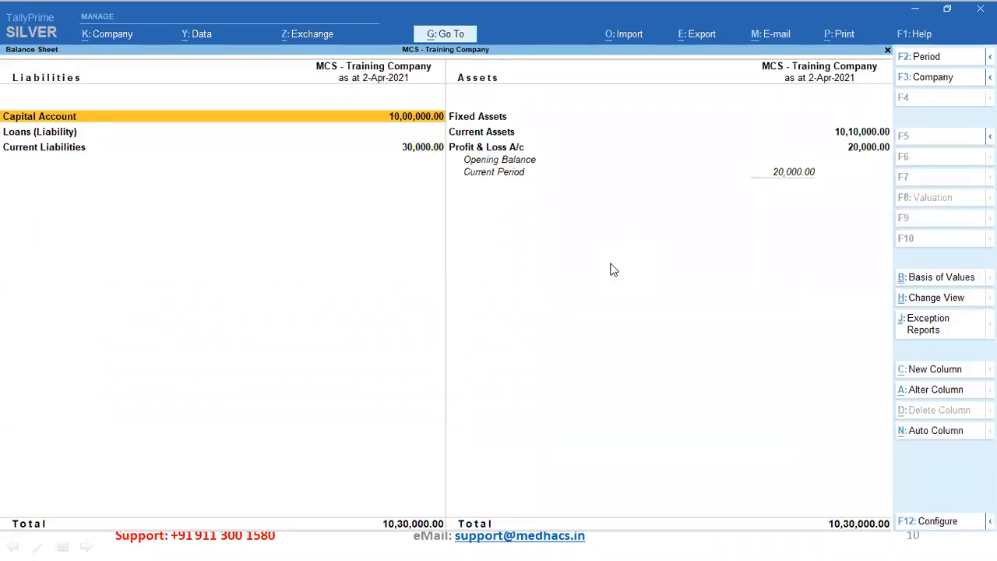
{"action": "key", "text": "alt"}
{"action": "key", "text": "alt+F5"}
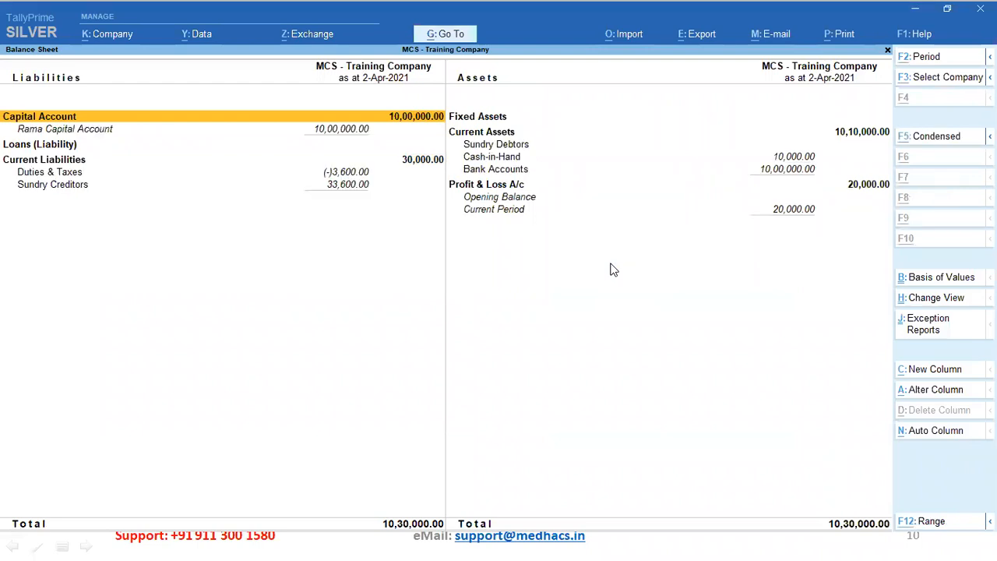
{"action": "key", "text": "Down"}
{"action": "key", "text": "Down"}
{"action": "key", "text": "Down"}
{"action": "key", "text": "Down"}
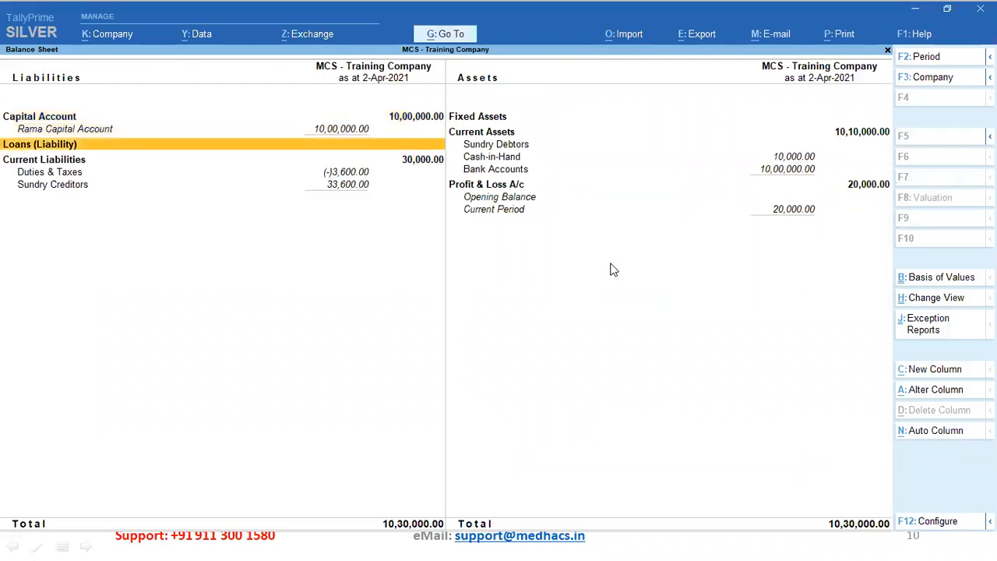
{"action": "key", "text": "Down"}
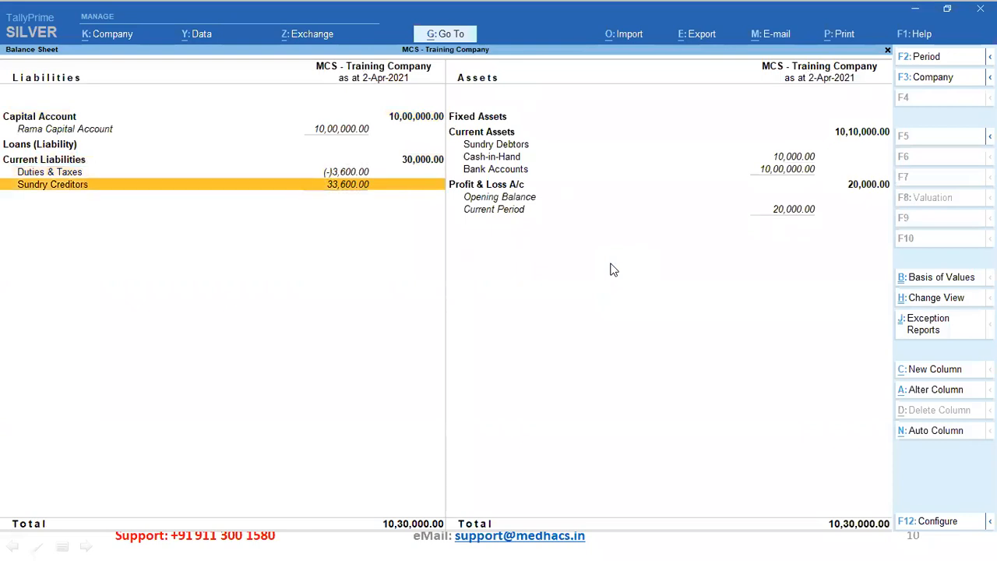
{"action": "key", "text": "Up"}
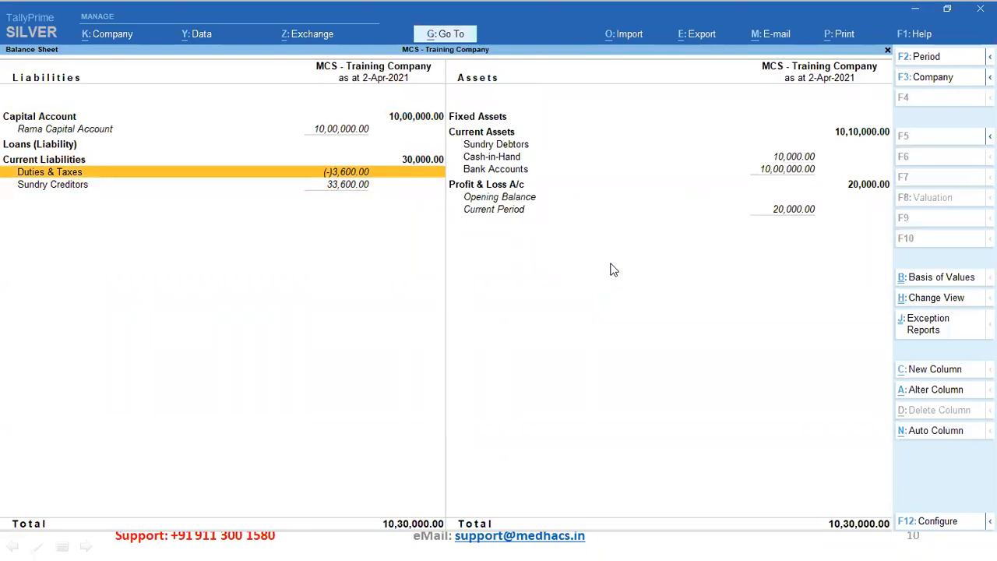
{"action": "key", "text": "Return"}
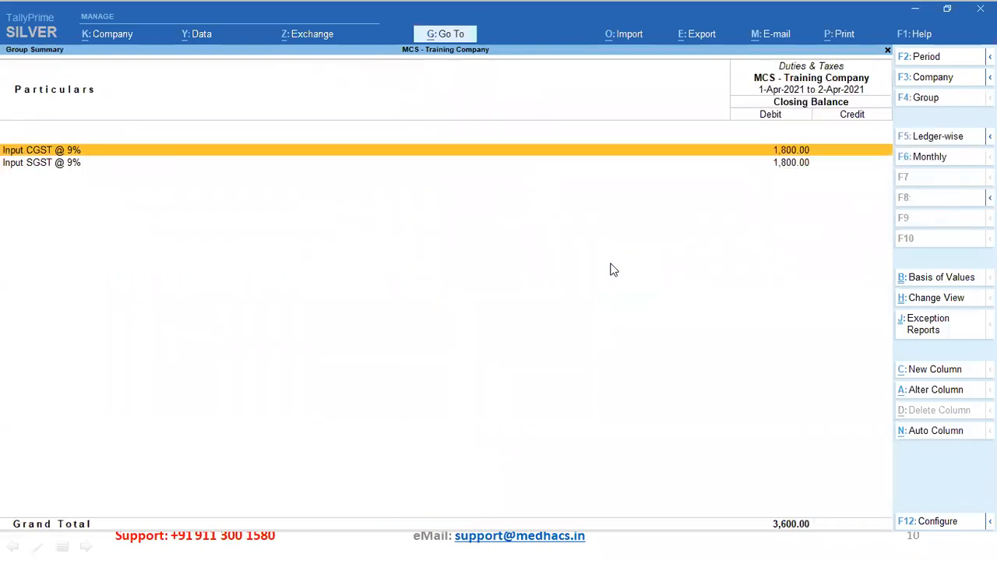
{"action": "key", "text": "Escape"}
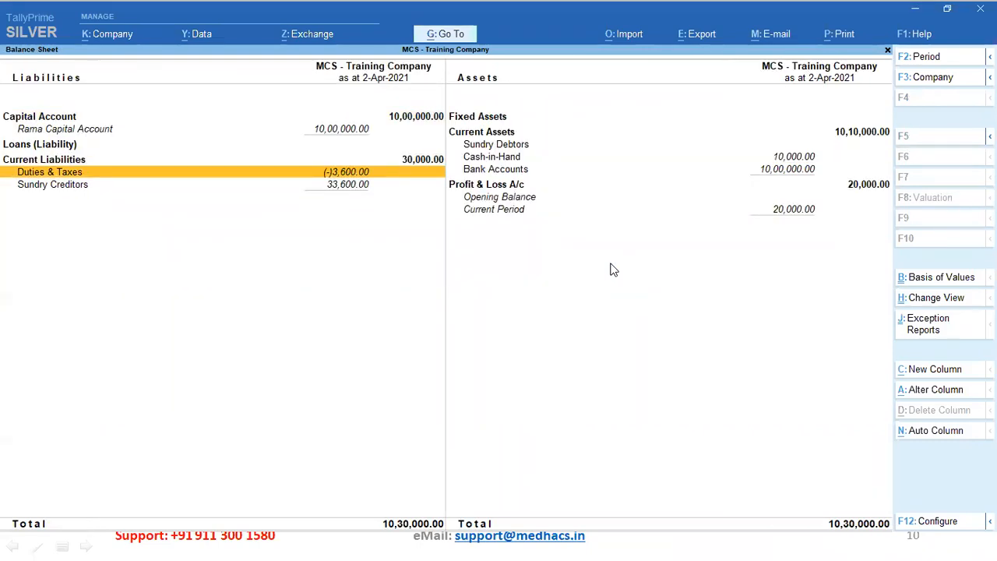
{"action": "key", "text": "Right"}
{"action": "key", "text": "Up"}
{"action": "key", "text": "Up"}
{"action": "key", "text": "Up"}
{"action": "key", "text": "Up"}
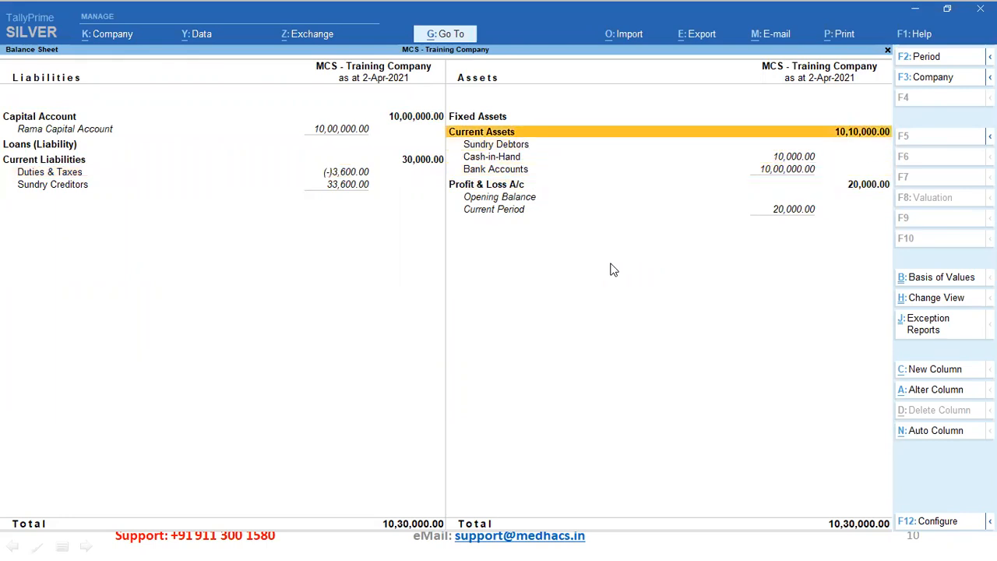
{"action": "key", "text": "Down"}
{"action": "key", "text": "Down"}
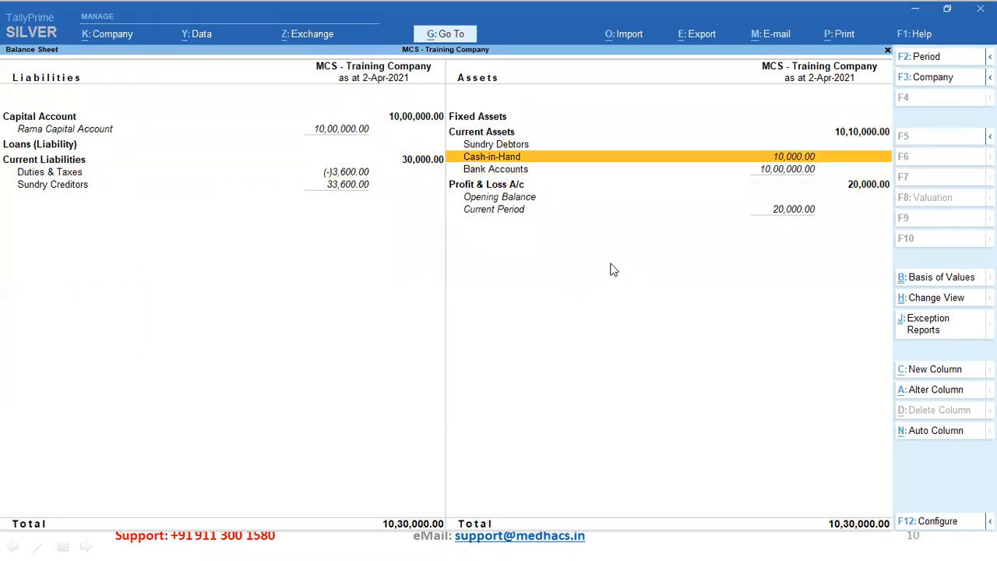
{"action": "key", "text": "Down"}
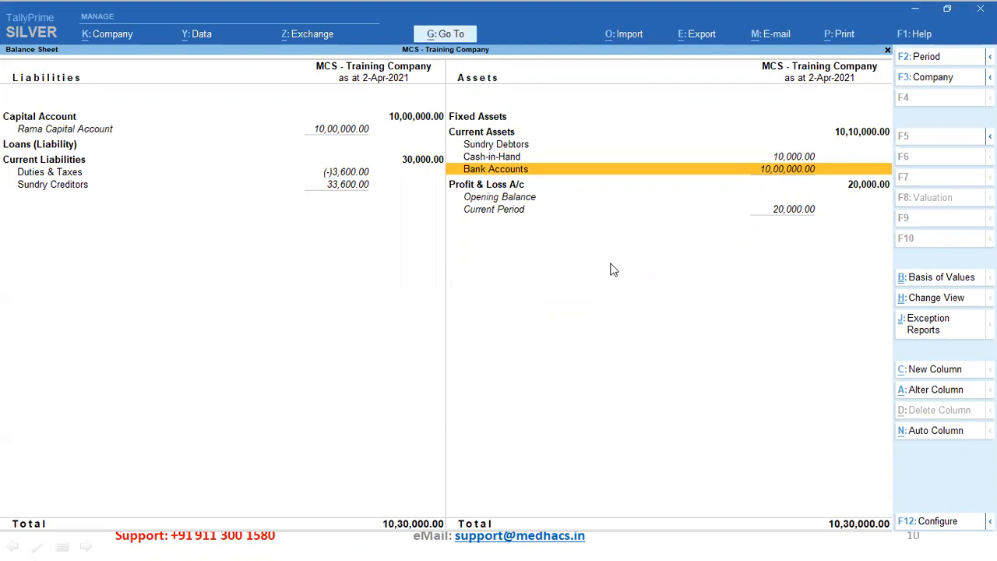
{"action": "key", "text": "Return"}
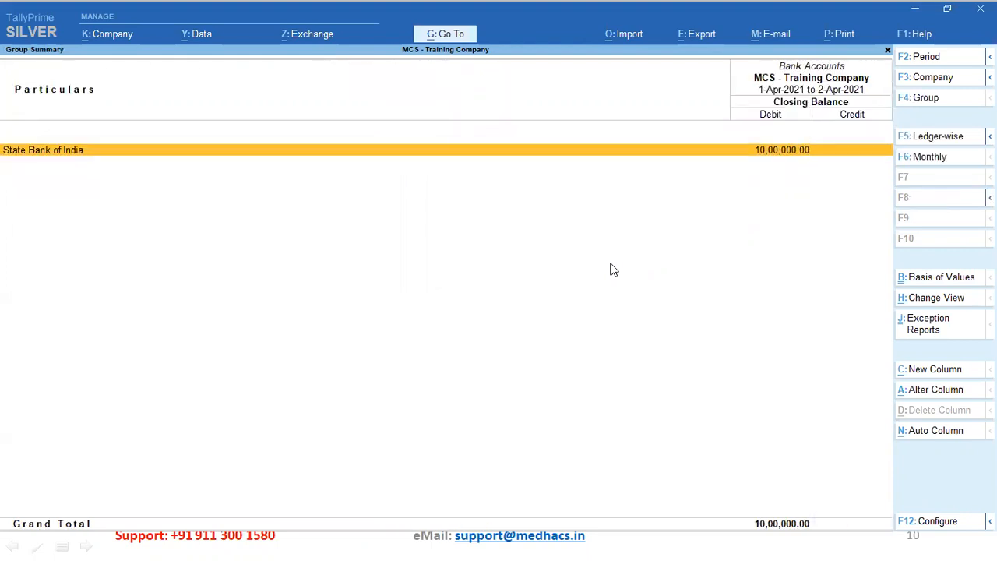
{"action": "key", "text": "Return"}
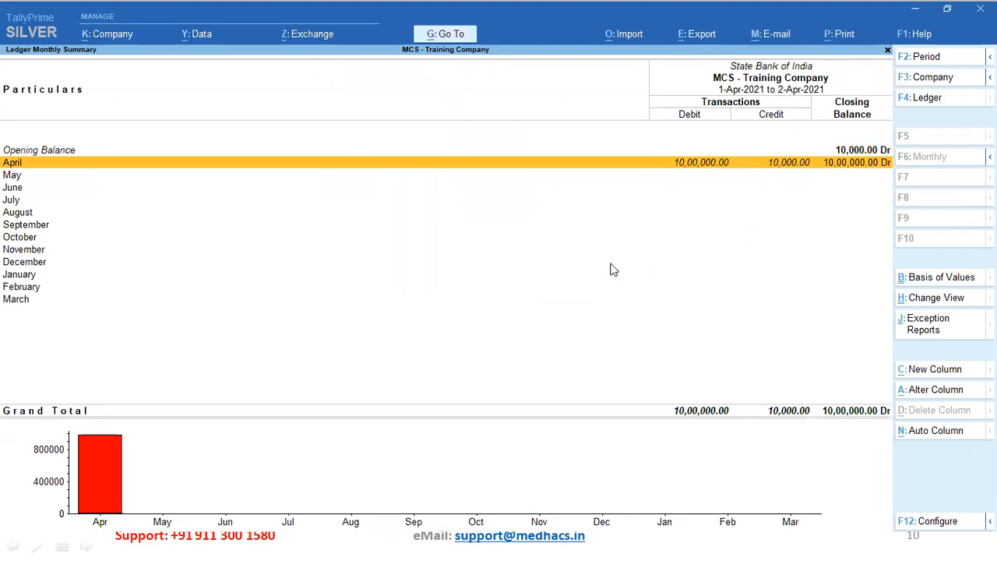
{"action": "key", "text": "Return"}
{"action": "key", "text": "Down"}
{"action": "key", "text": "Up"}
{"action": "key", "text": "Down"}
{"action": "key", "text": "Up"}
{"action": "key", "text": "Down"}
{"action": "key", "text": "Up"}
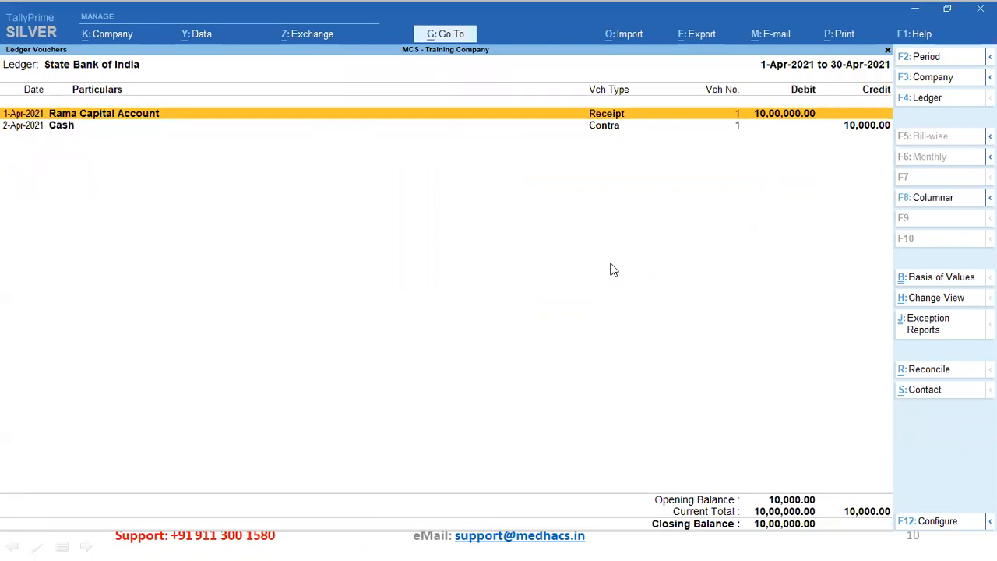
{"action": "key", "text": "Escape"}
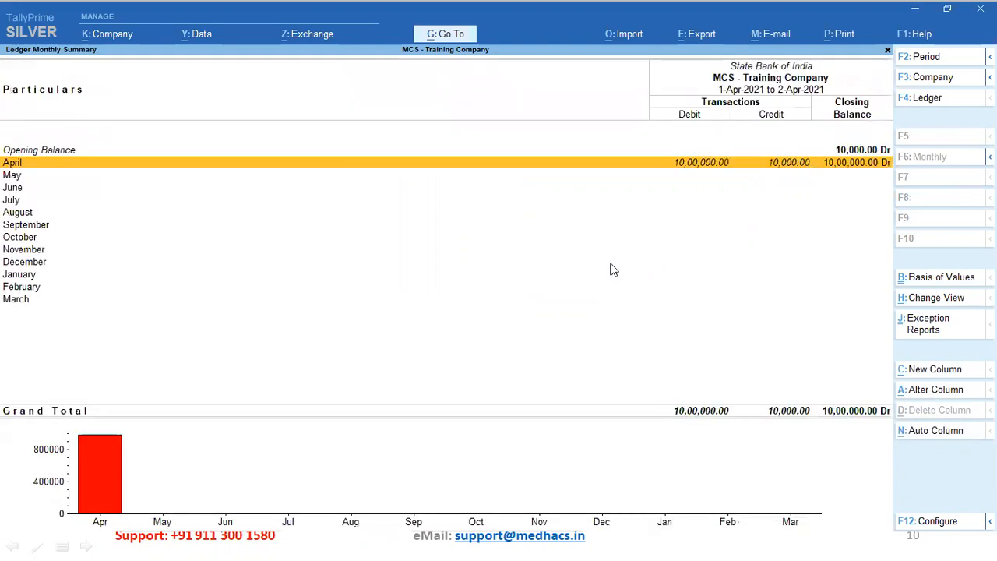
{"action": "key", "text": "Escape"}
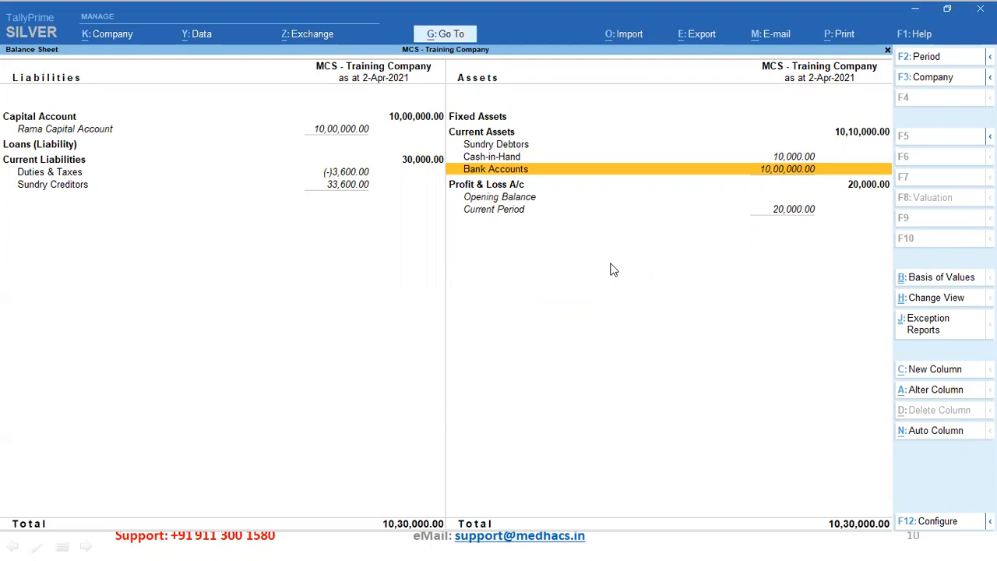
Close the Balance Sheet, decline quitting TallyPrime, and switch to the PowerPoint slide show
{"action": "key", "text": "Escape"}
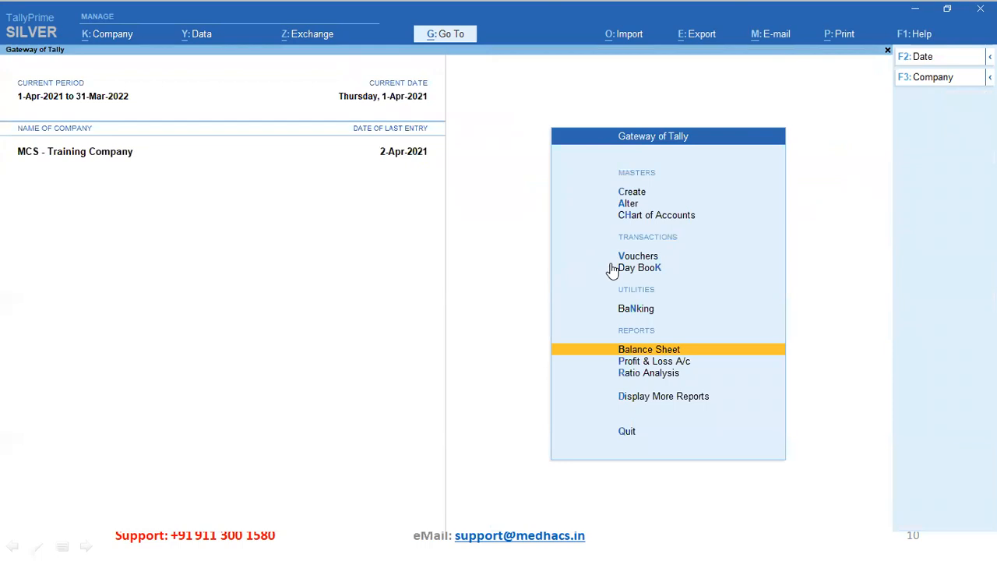
{"action": "key", "text": "Escape"}
{"action": "key", "text": "n"}
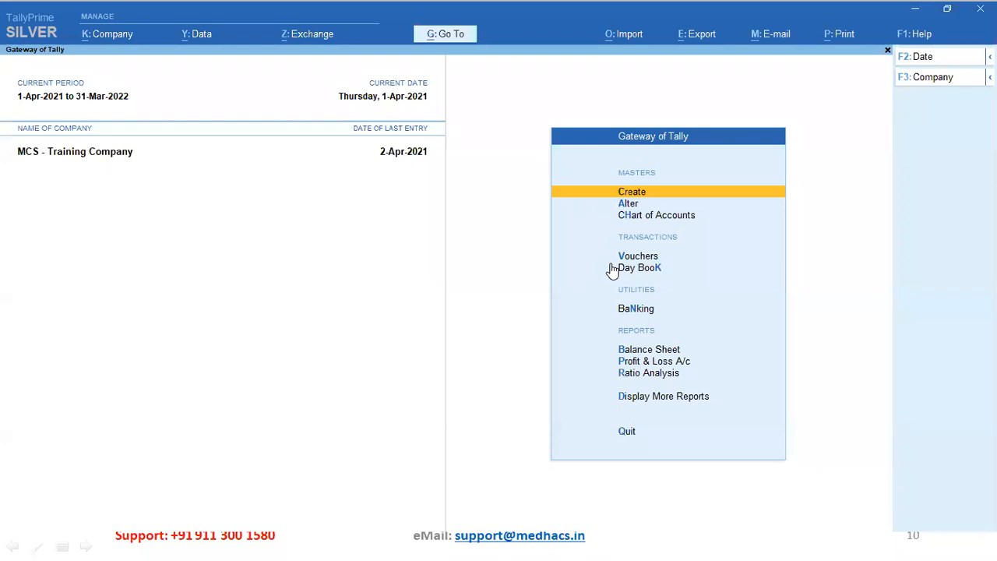
{"action": "key", "text": "alt+Tab"}
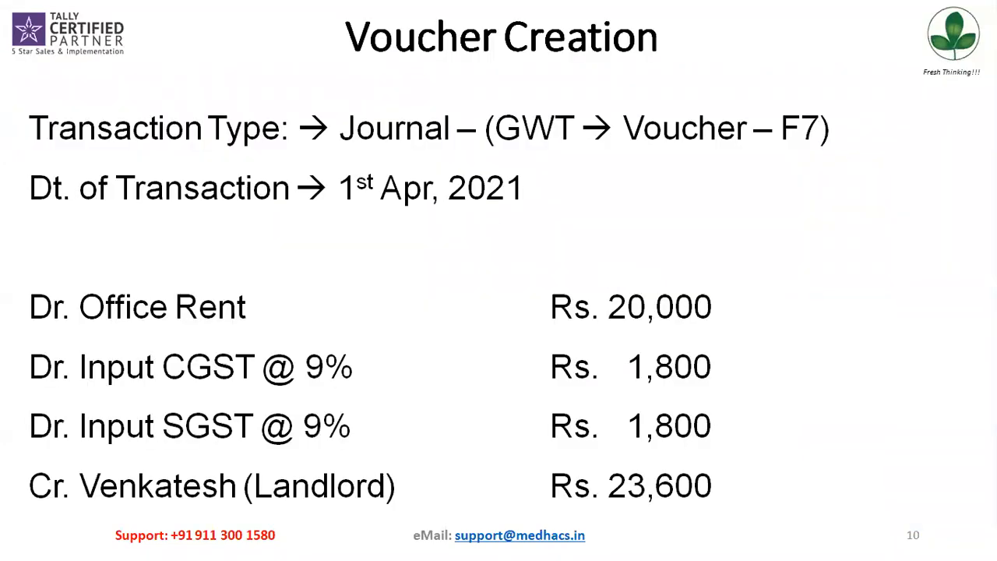
Advance to slide 11, Transaction 3 (withdraw Rs. 10K from SBI), then return to TallyPrime
{"action": "key", "text": "Right"}
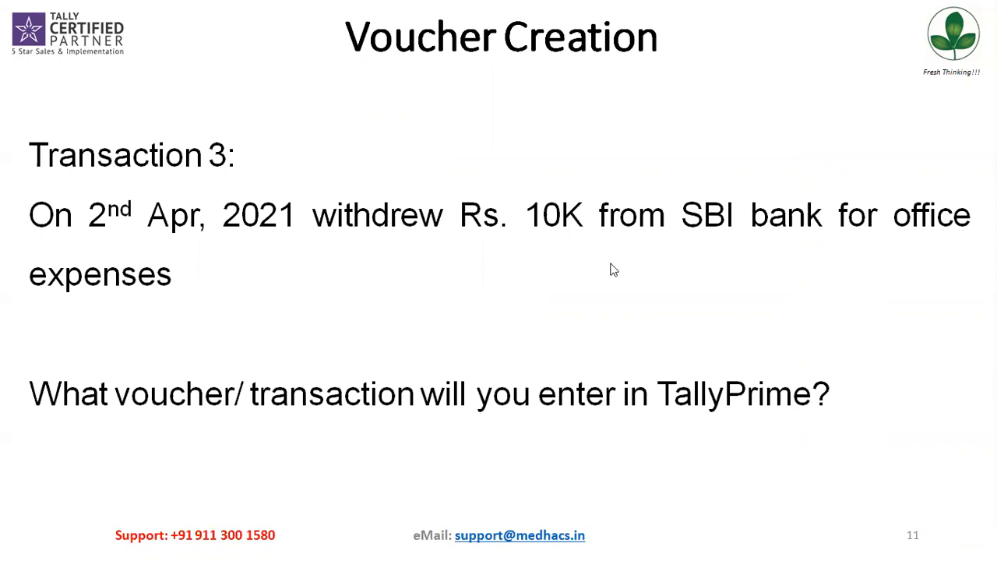
{"action": "key", "text": "alt+Tab"}
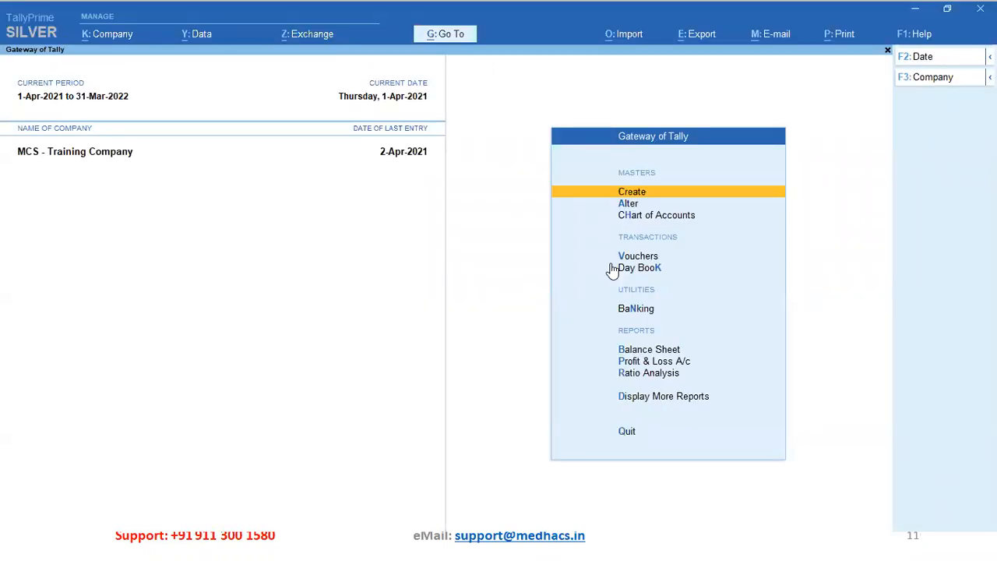
Show the 2-Apr-2021 Day Book and its 10,000.00 State Bank of India contra voucher
{"action": "key", "text": "Down"}
{"action": "key", "text": "Down"}
{"action": "key", "text": "Down"}
{"action": "key", "text": "Down"}
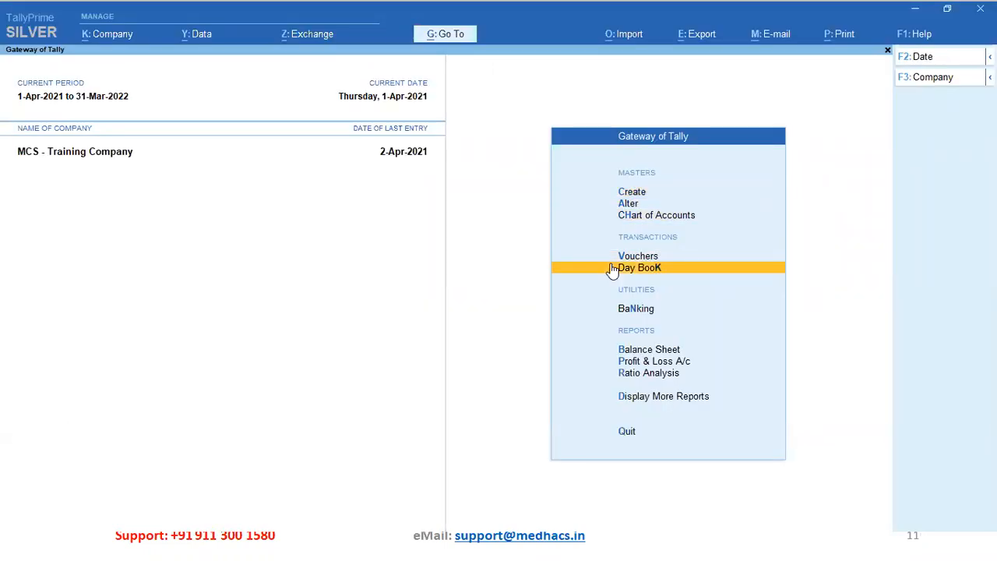
{"action": "key", "text": "Return"}
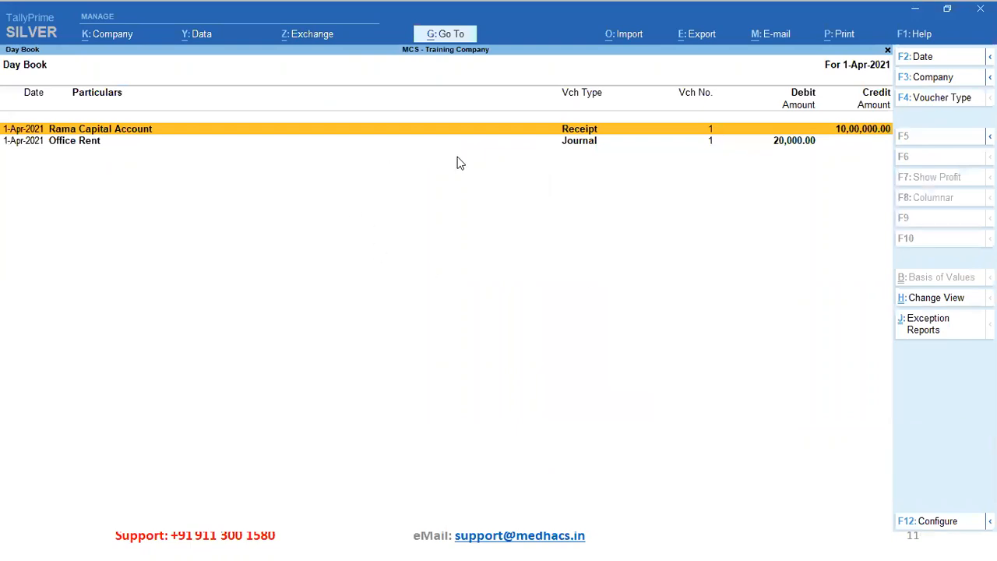
{"action": "left_click", "coordinate": [922, 58]}
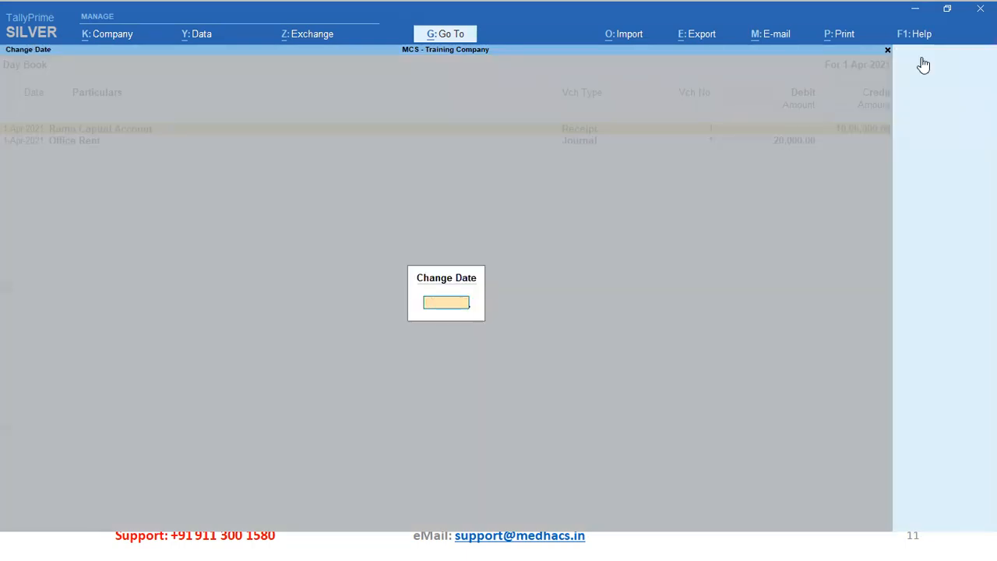
{"action": "key", "text": "Return"}
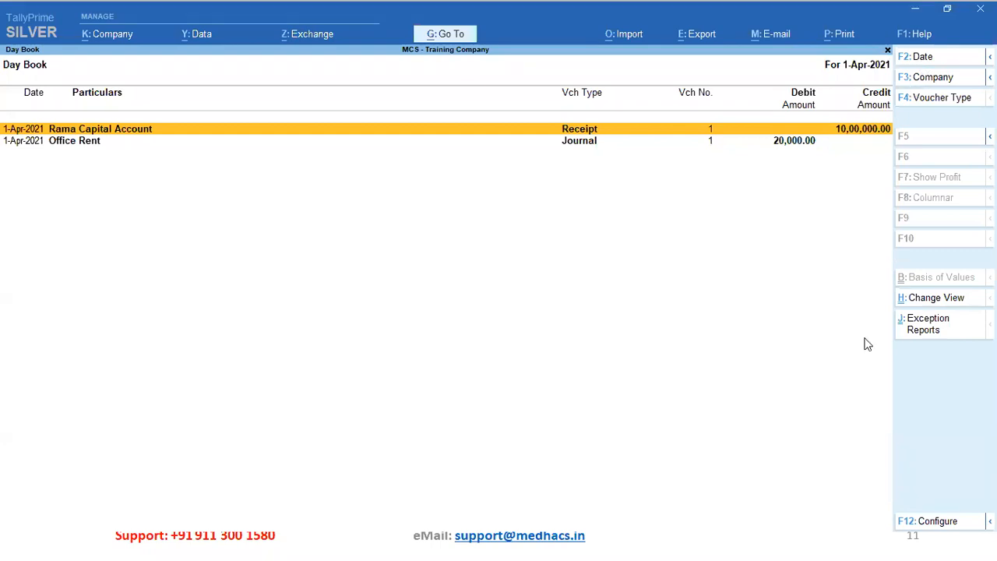
{"action": "key", "text": "plus"}
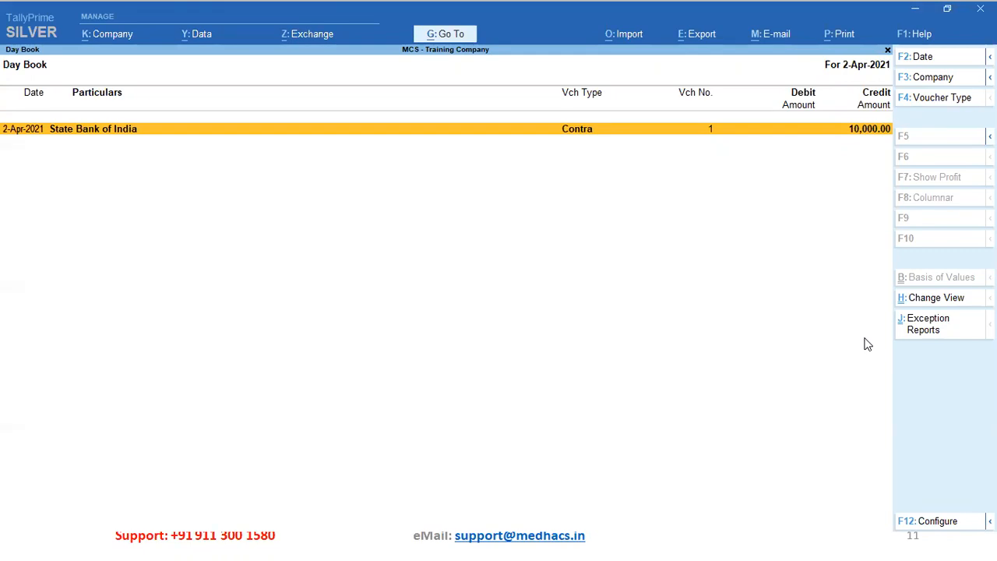
{"action": "key", "text": "Return"}
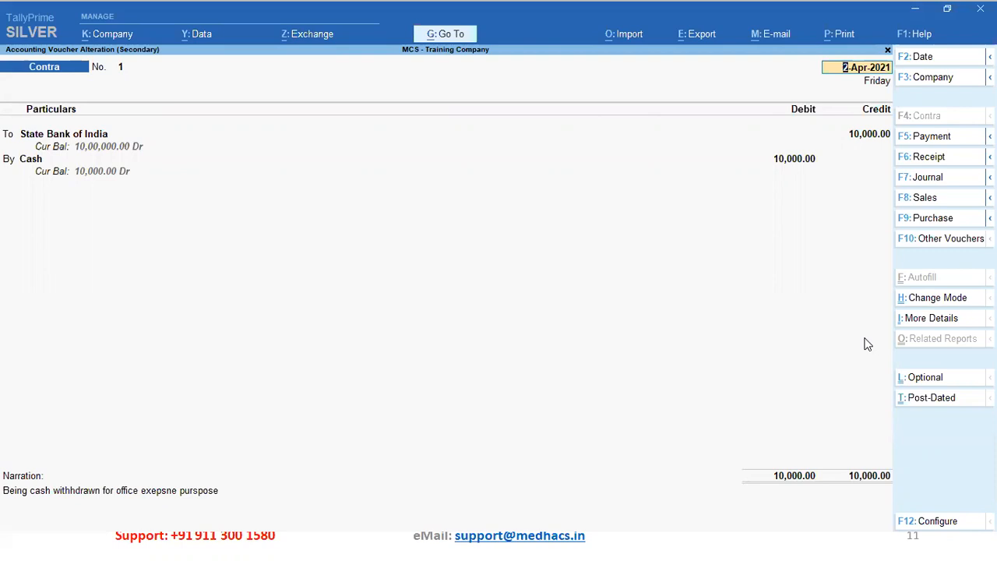
{"action": "key", "text": "alt+Tab"}
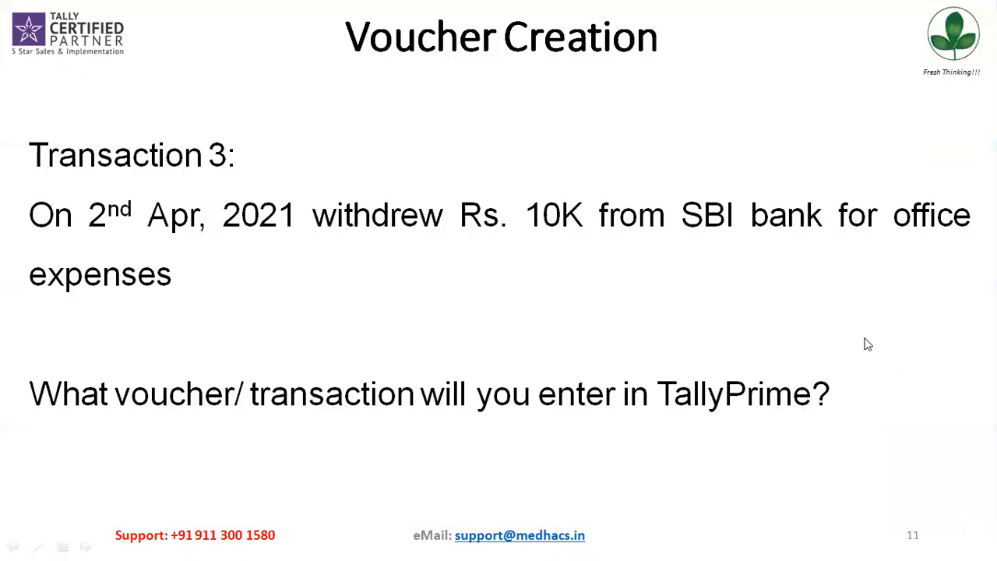